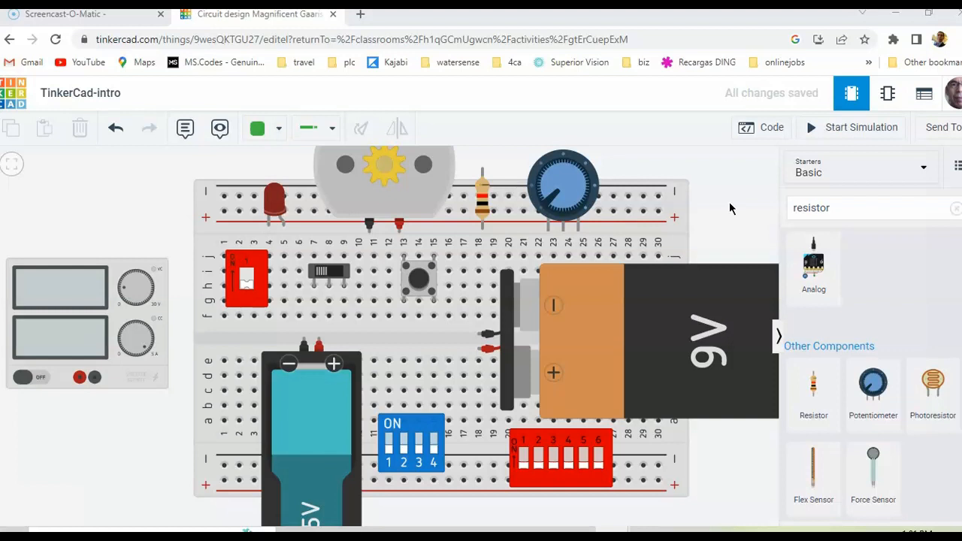
Delete the 9V battery and the DC motor from the breadboard
{"action": "left_click", "coordinate": [717, 201]}
{"action": "left_click", "coordinate": [642, 364]}
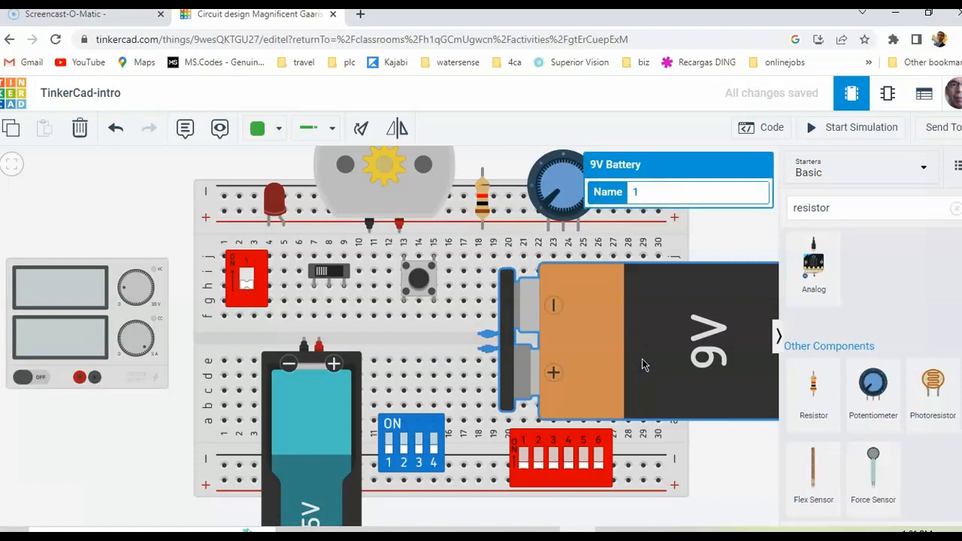
{"action": "key", "text": "Delete"}
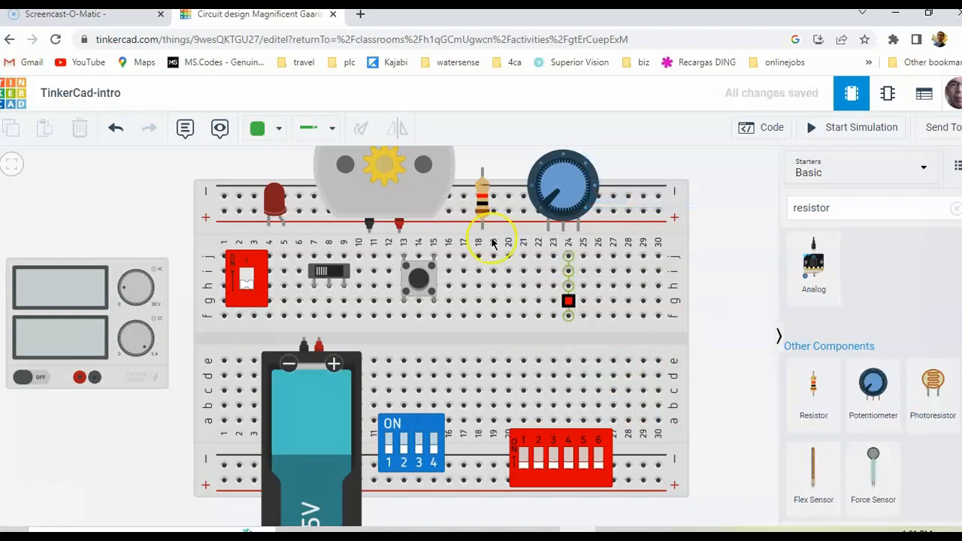
{"action": "left_click", "coordinate": [417, 172]}
{"action": "key", "text": "Delete"}
Delete the four-switch and six-switch DIP switches and the blue cylindrical battery from the breadboard
{"action": "left_click", "coordinate": [433, 242]}
{"action": "left_click", "coordinate": [402, 455]}
{"action": "key", "text": "Delete"}
{"action": "left_click", "coordinate": [535, 475]}
{"action": "key", "text": "Delete"}
{"action": "left_click", "coordinate": [318, 459]}
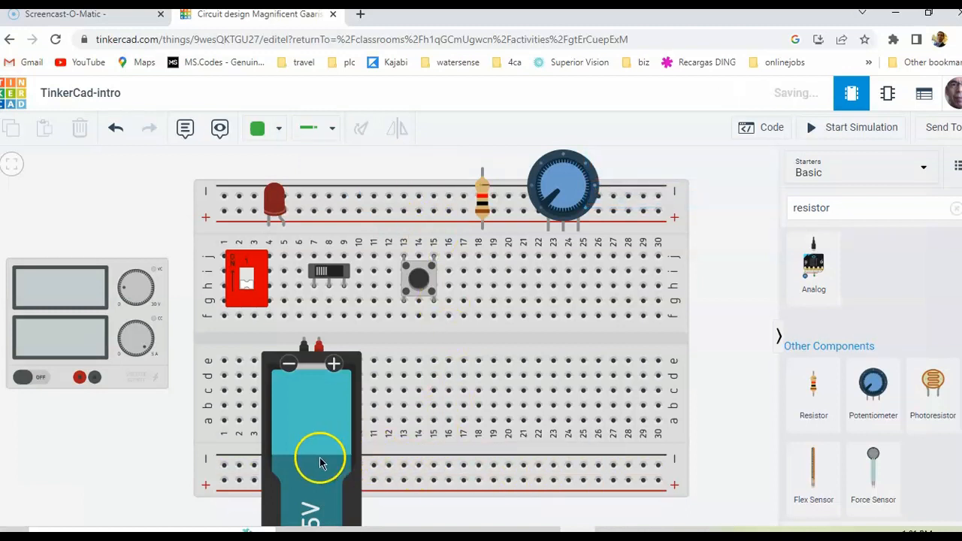
{"action": "key", "text": "Delete"}
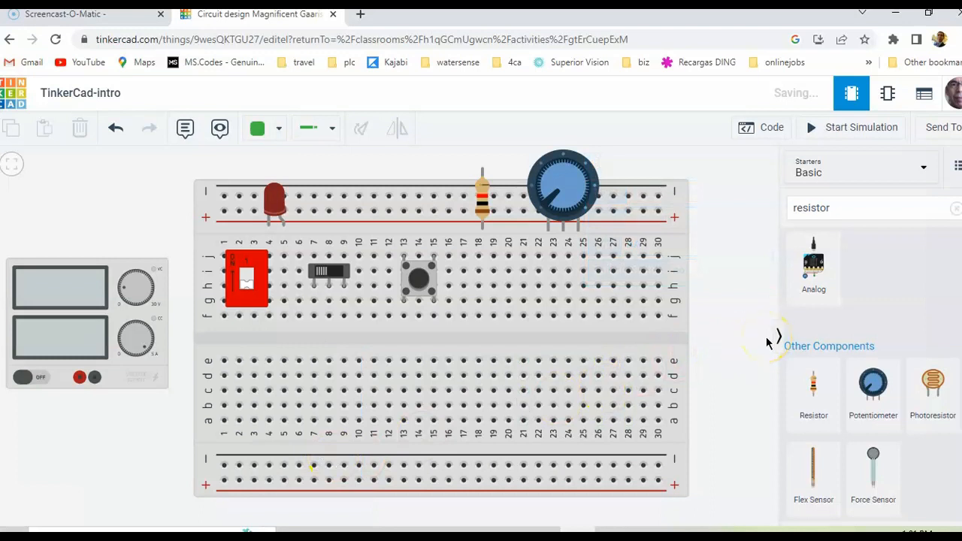
Delete the single-switch red DIP switch and the pushbutton from the breadboard's upper section
{"action": "left_click", "coordinate": [248, 297]}
{"action": "key", "text": "Delete"}
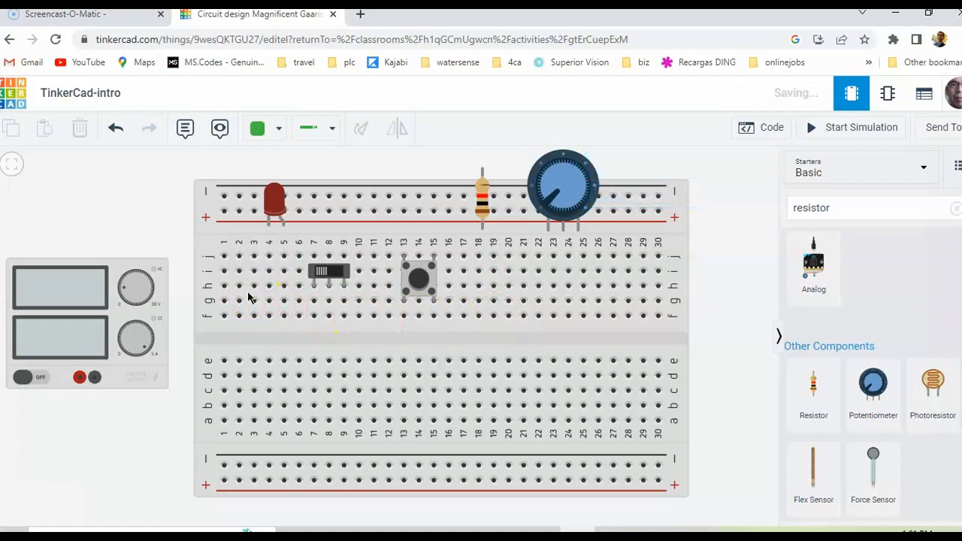
{"action": "left_click", "coordinate": [421, 296]}
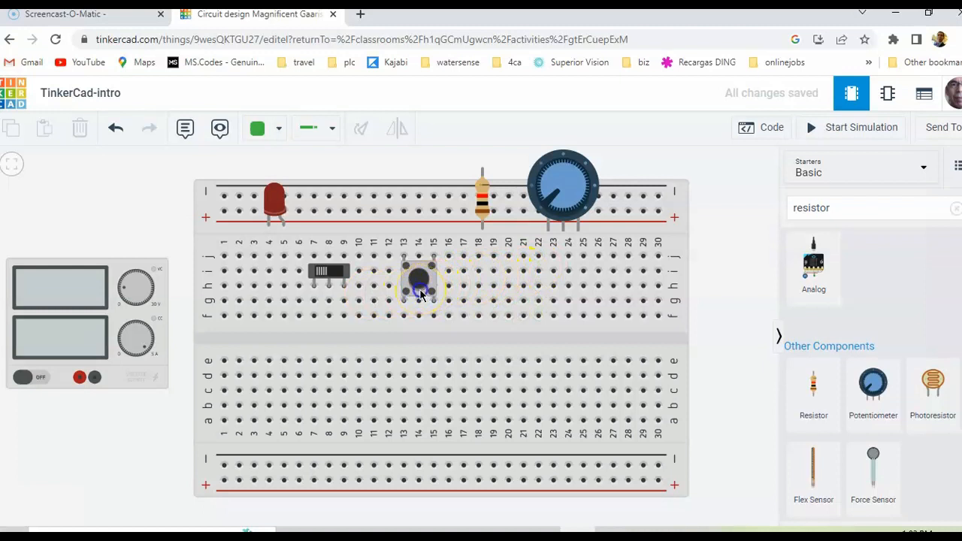
{"action": "key", "text": "Delete"}
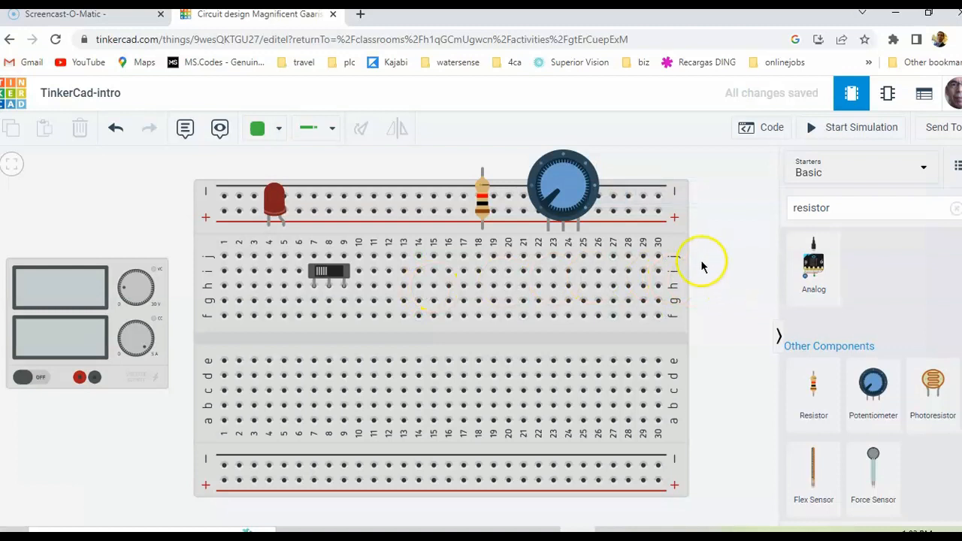
Try to find a multimeter in the component library by searching for "dmm" and "volt"
{"action": "left_click", "coordinate": [848, 207]}
{"action": "key", "text": "BackSpace"}
{"action": "key", "text": "BackSpace"}
{"action": "key", "text": "BackSpace"}
{"action": "key", "text": "BackSpace"}
{"action": "key", "text": "BackSpace"}
{"action": "key", "text": "BackSpace"}
{"action": "key", "text": "BackSpace"}
{"action": "key", "text": "BackSpace"}
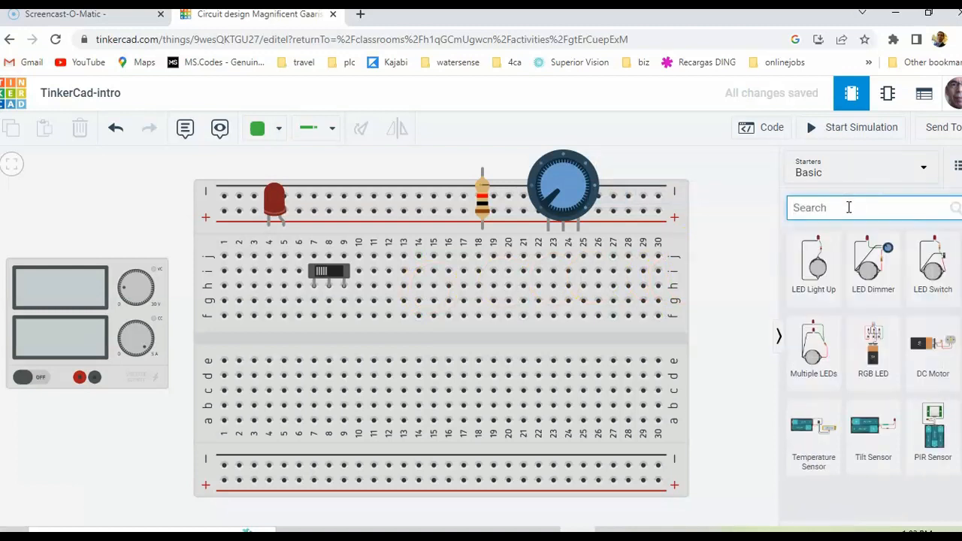
{"action": "type", "text": "dmm"}
{"action": "key", "text": "BackSpace"}
{"action": "key", "text": "BackSpace"}
{"action": "key", "text": "BackSpace"}
{"action": "type", "text": "di"}
{"action": "key", "text": "BackSpace"}
{"action": "key", "text": "BackSpace"}
{"action": "type", "text": "vol"}
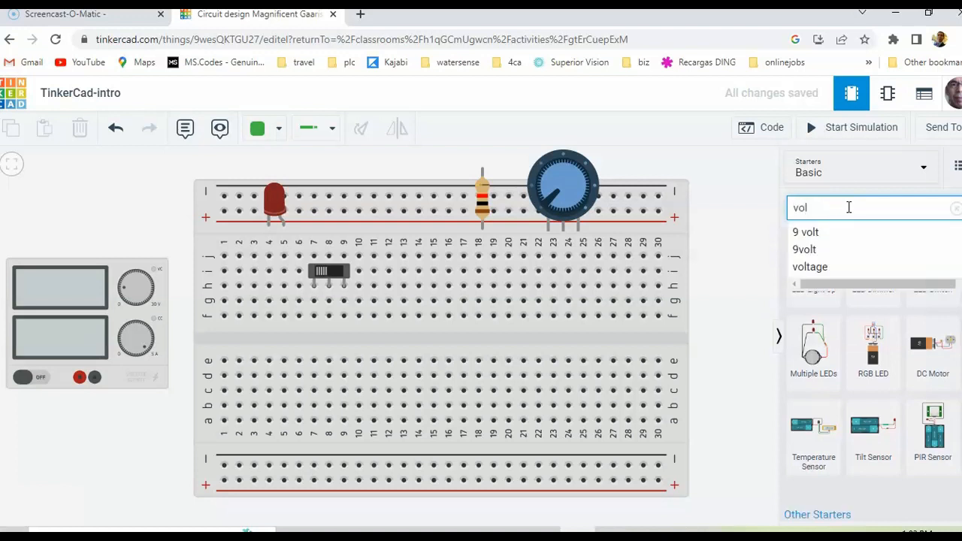
{"action": "type", "text": "tme"}
{"action": "key", "text": "BackSpace"}
{"action": "key", "text": "BackSpace"}
{"action": "key", "text": "BackSpace"}
{"action": "key", "text": "BackSpace"}
{"action": "key", "text": "BackSpace"}
{"action": "key", "text": "BackSpace"}
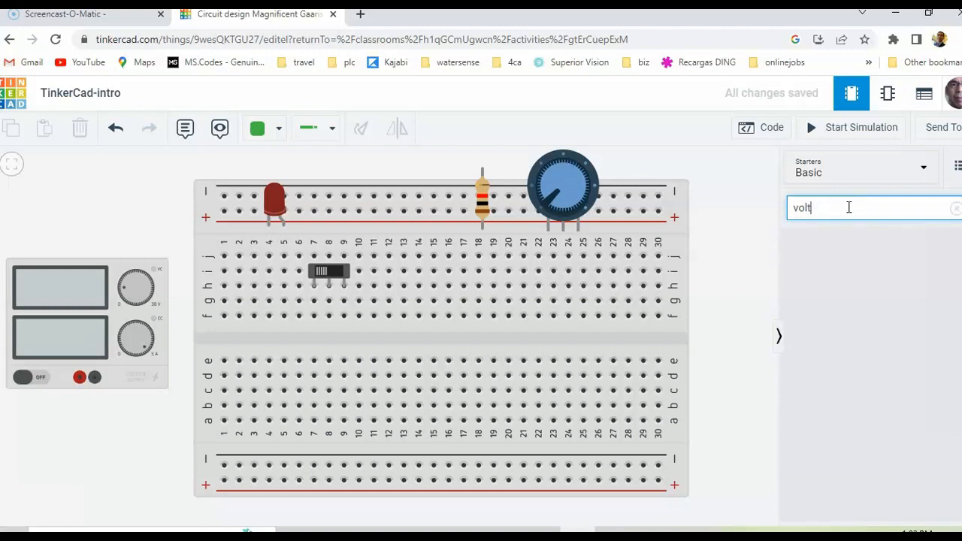
{"action": "type", "text": "dmm"}
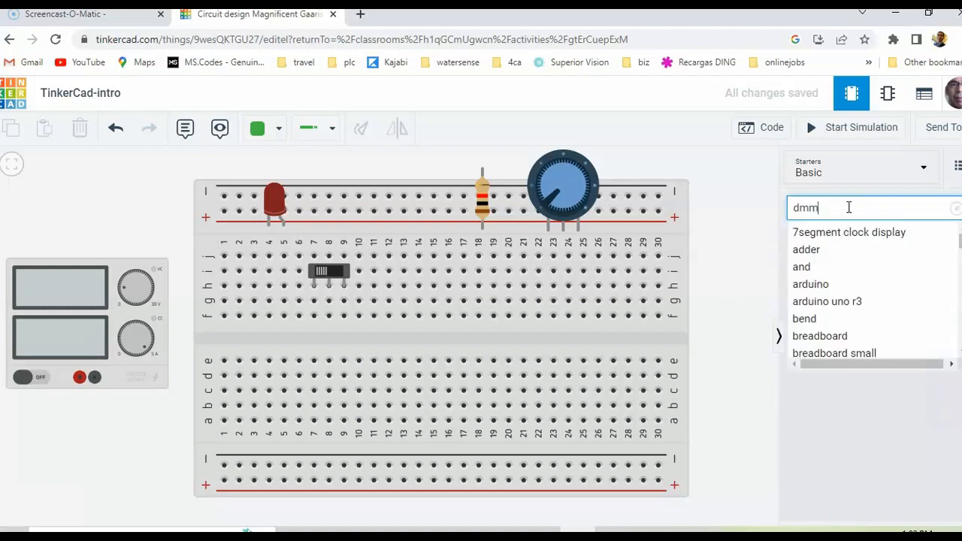
Search the component library for "instr" and place a multimeter over the right half of the breadboard
{"action": "key", "text": "BackSpace"}
{"action": "key", "text": "BackSpace"}
{"action": "key", "text": "BackSpace"}
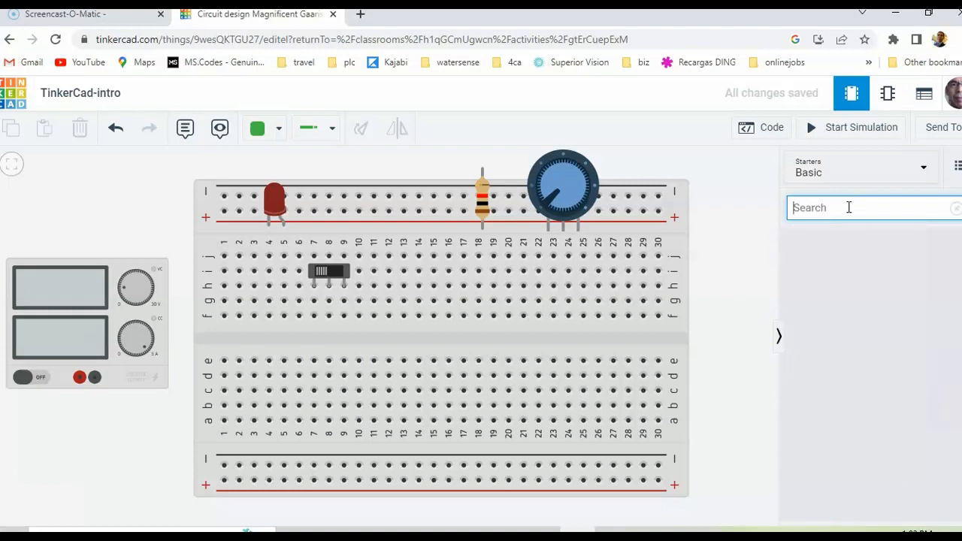
{"action": "type", "text": "instr"}
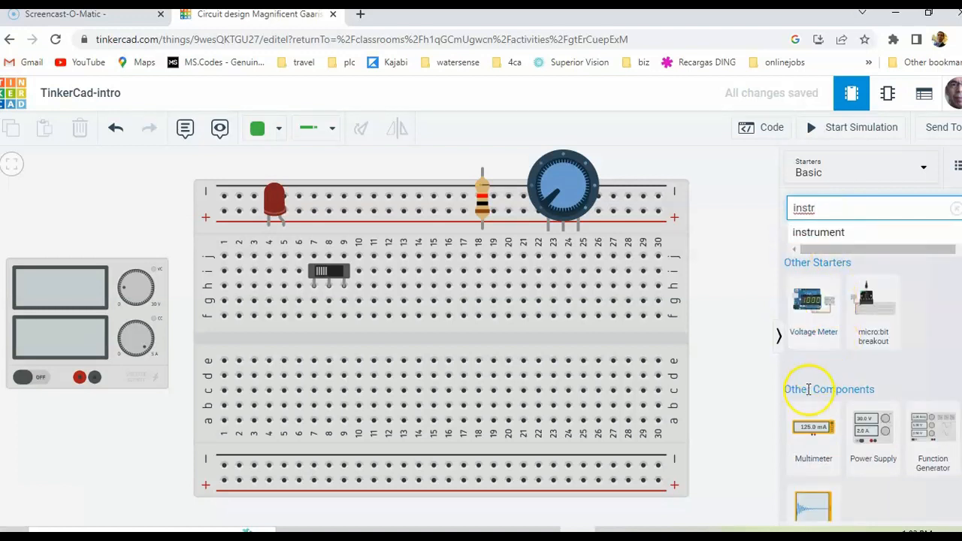
{"action": "left_click_drag", "start_coordinate": [809, 421], "coordinate": [576, 355]}
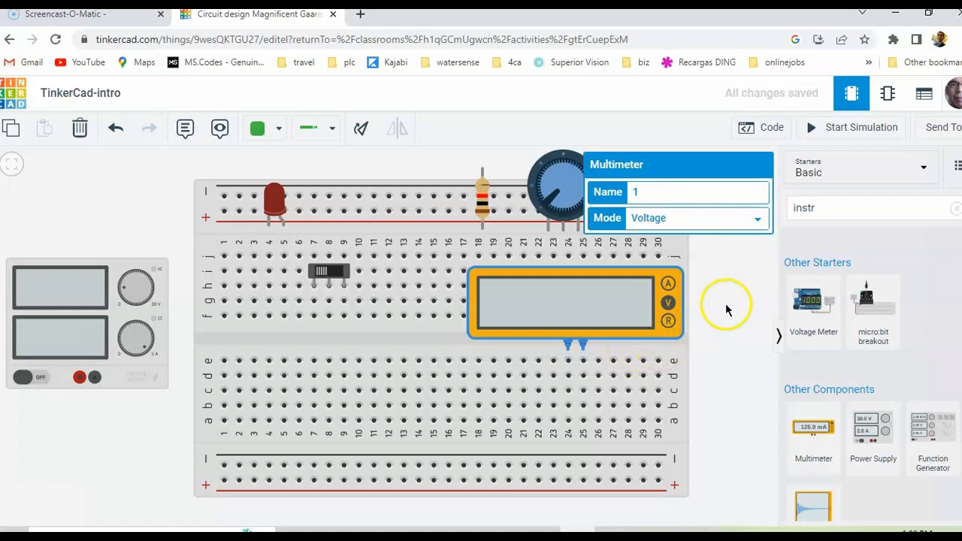
Inspect the properties of the power supply and of the multimeter
{"action": "left_click", "coordinate": [134, 369]}
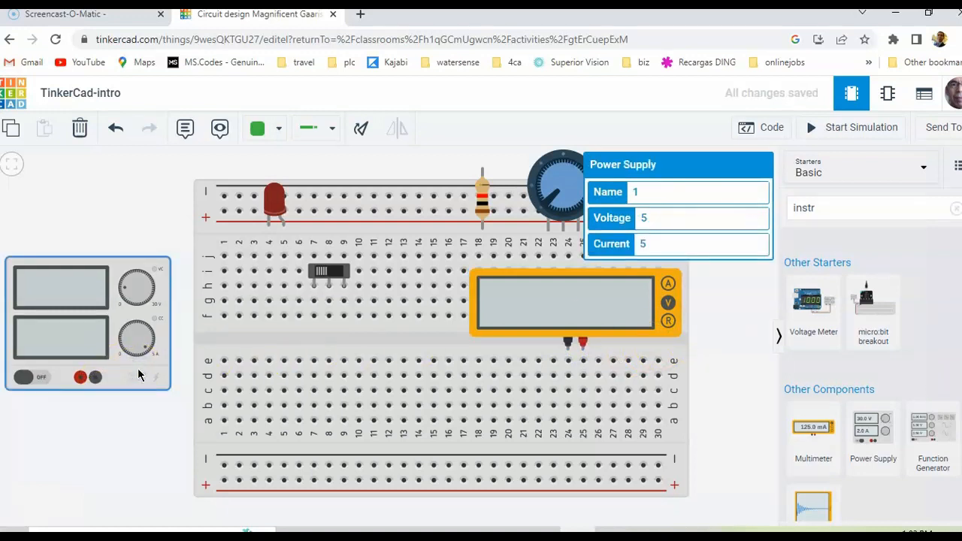
{"action": "left_click", "coordinate": [136, 373]}
{"action": "left_click", "coordinate": [668, 284]}
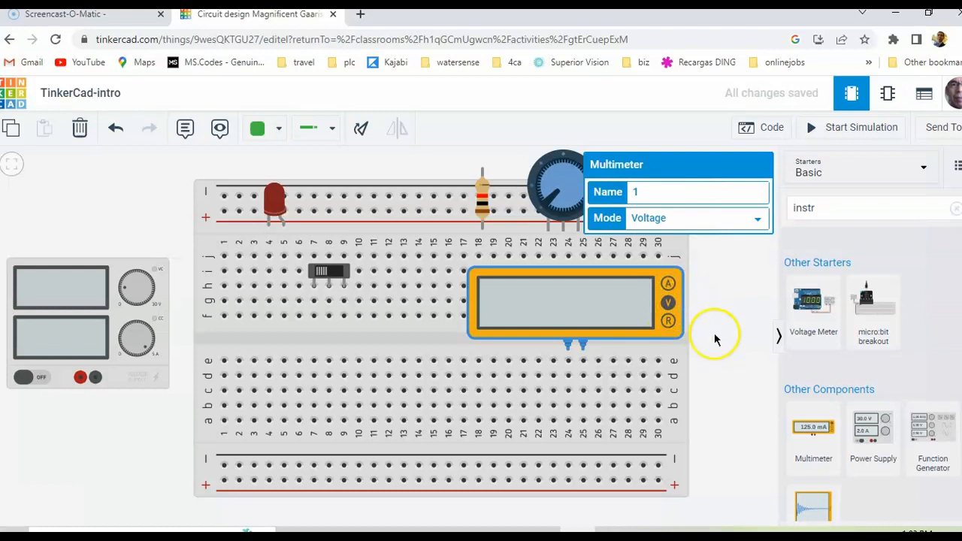
Place an oscilloscope over the breadboard's upper-left area and a function generator over its lower middle
{"action": "scroll", "coordinate": [930, 450], "scroll_direction": "down", "scroll_amount": 1}
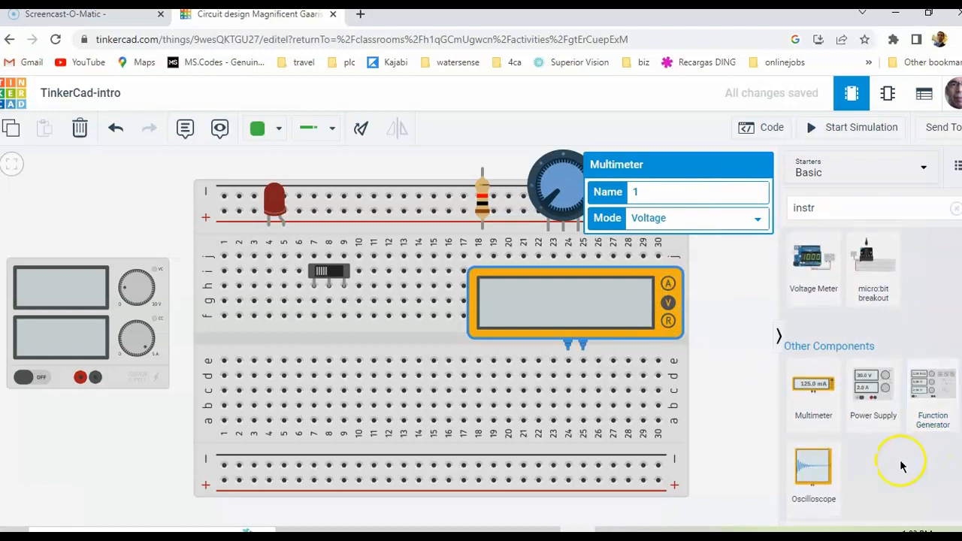
{"action": "left_click", "coordinate": [823, 473]}
{"action": "left_click_drag", "start_coordinate": [824, 475], "coordinate": [300, 346]}
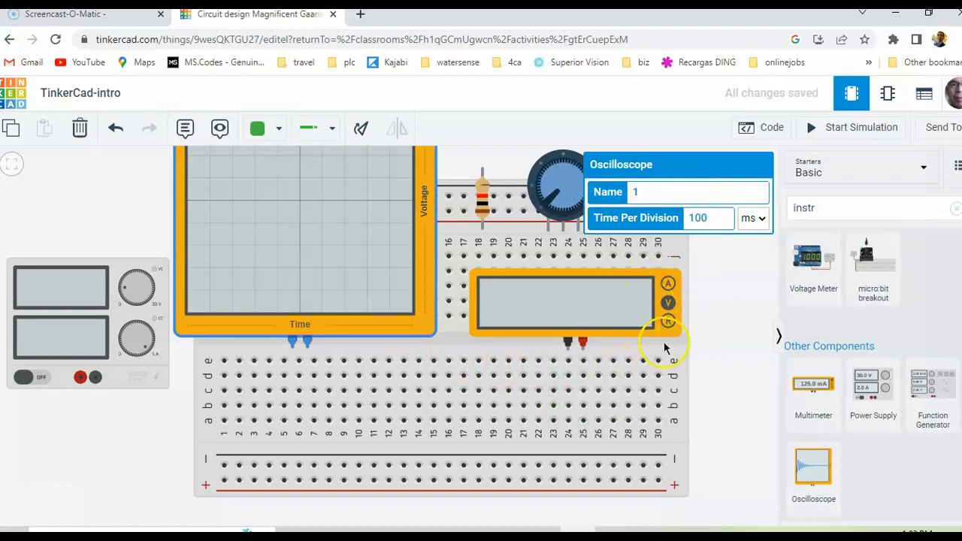
{"action": "left_click", "coordinate": [921, 391]}
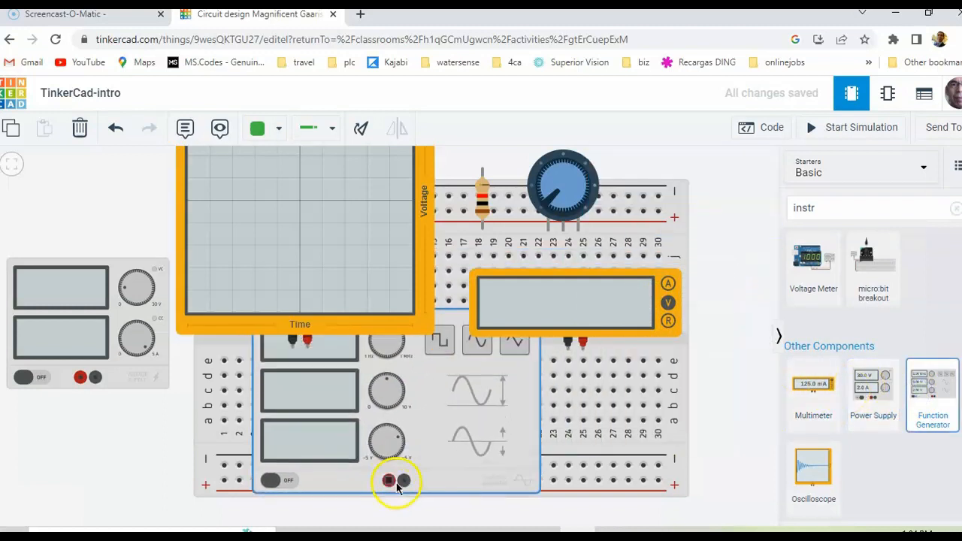
{"action": "left_click", "coordinate": [463, 504]}
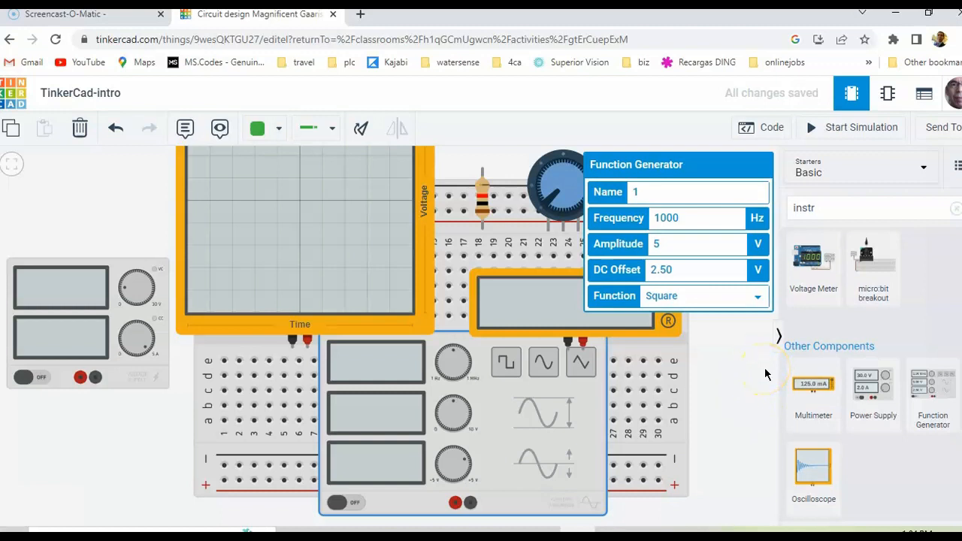
Search the component library for "logic" and look through the logic components
{"action": "left_click", "coordinate": [849, 208]}
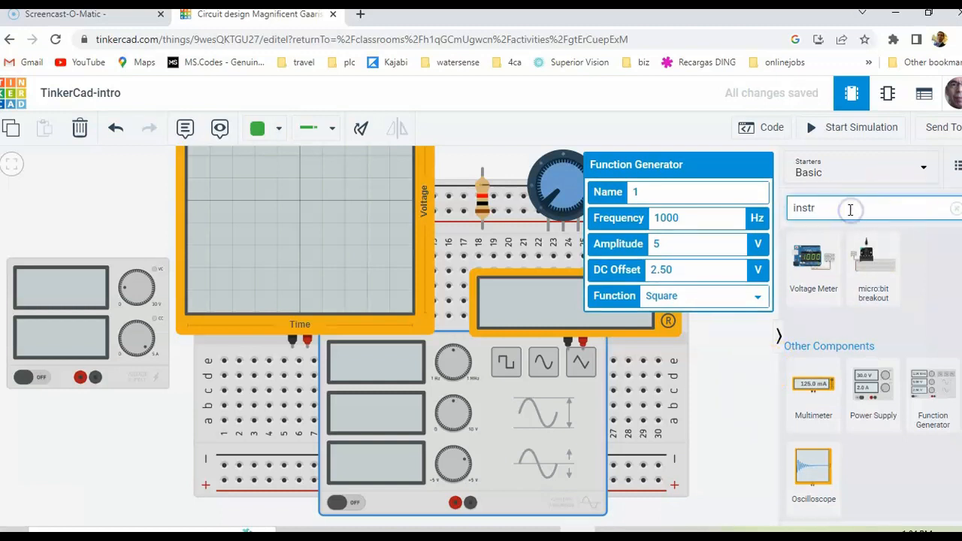
{"action": "key", "text": "BackSpace"}
{"action": "key", "text": "BackSpace"}
{"action": "key", "text": "BackSpace"}
{"action": "key", "text": "BackSpace"}
{"action": "key", "text": "BackSpace"}
{"action": "type", "text": "log"}
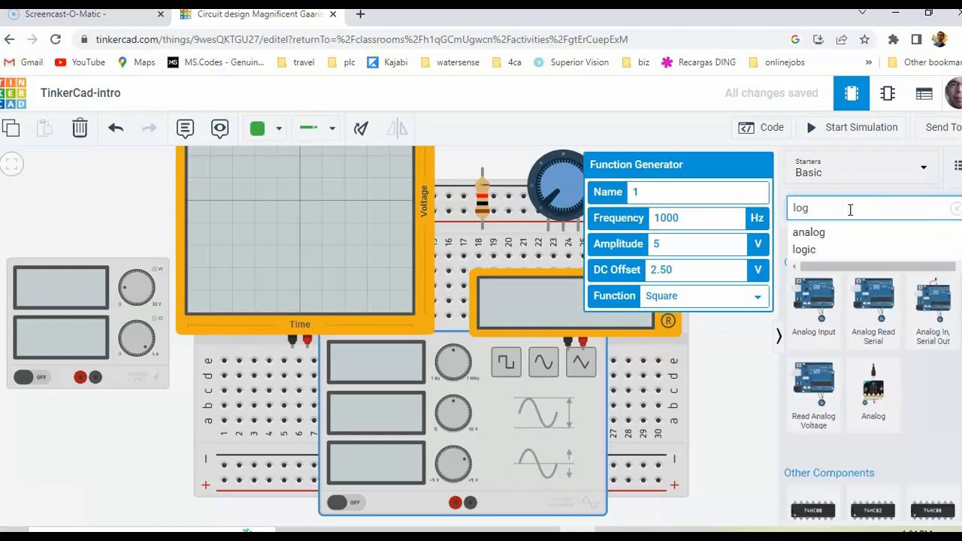
{"action": "left_click", "coordinate": [824, 258]}
{"action": "scroll", "coordinate": [857, 316], "scroll_direction": "down", "scroll_amount": 1}
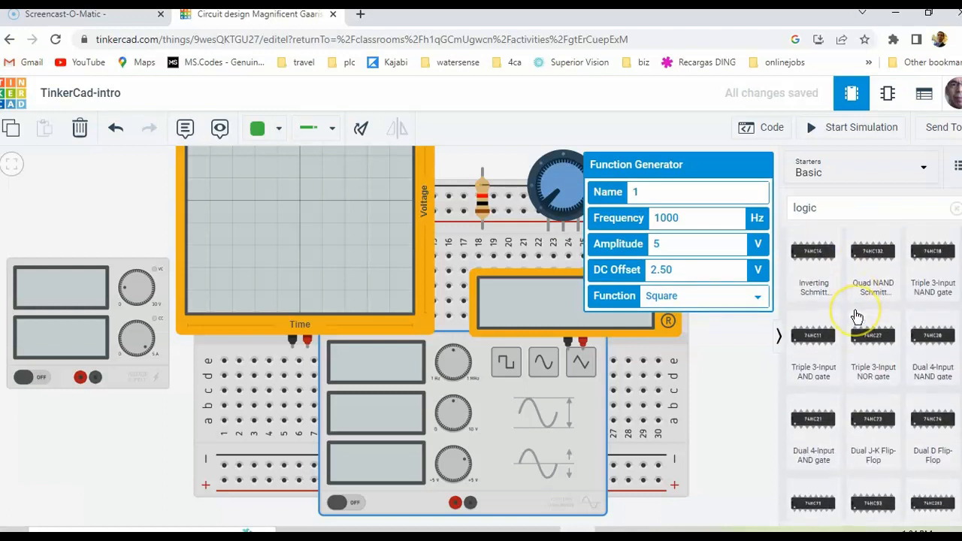
{"action": "scroll", "coordinate": [856, 314], "scroll_direction": "up", "scroll_amount": 3}
Search the component library for "probe", then clear the search and deselect the function generator
{"action": "left_click", "coordinate": [841, 210]}
{"action": "key", "text": "BackSpace"}
{"action": "key", "text": "BackSpace"}
{"action": "key", "text": "BackSpace"}
{"action": "key", "text": "BackSpace"}
{"action": "key", "text": "BackSpace"}
{"action": "type", "text": "probe"}
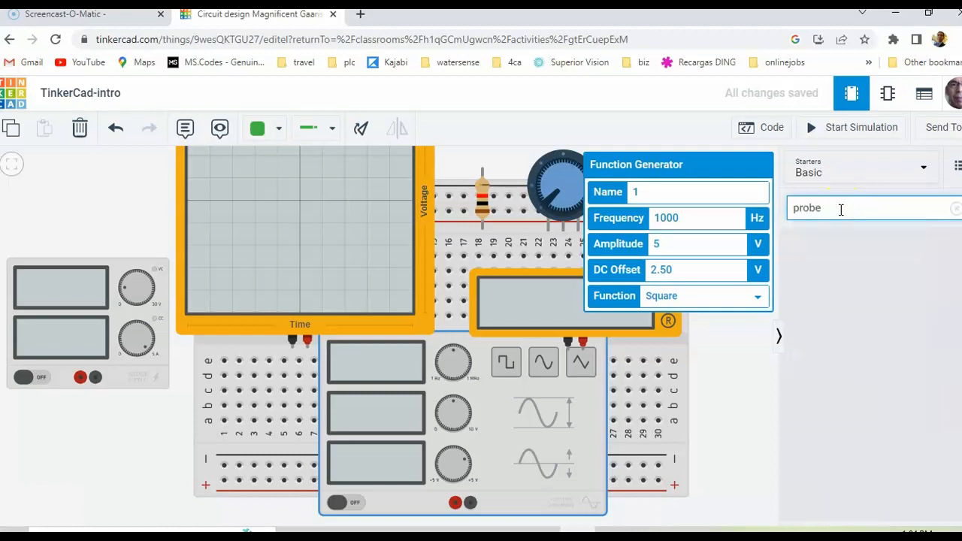
{"action": "key", "text": "BackSpace"}
{"action": "key", "text": "BackSpace"}
{"action": "key", "text": "BackSpace"}
{"action": "key", "text": "BackSpace"}
{"action": "key", "text": "BackSpace"}
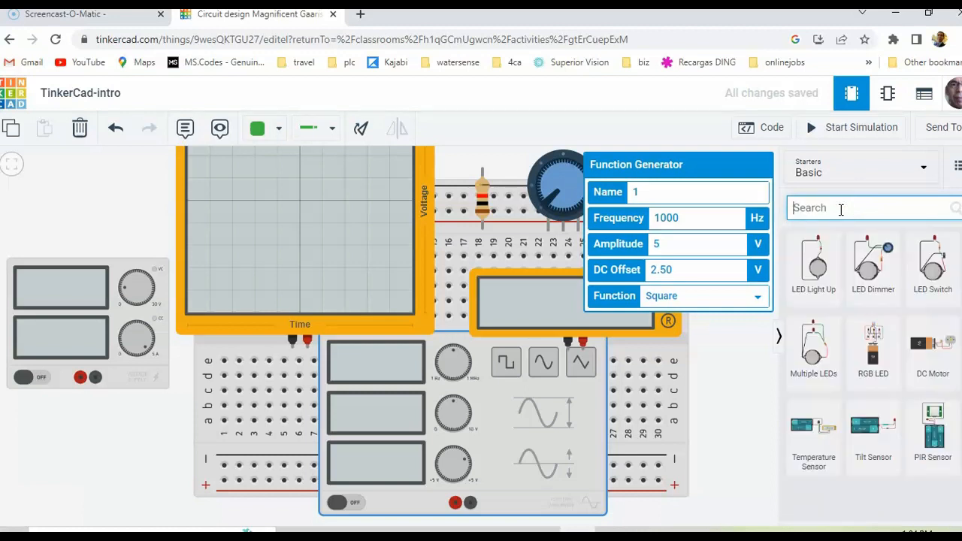
{"action": "left_click", "coordinate": [736, 351]}
{"action": "left_click", "coordinate": [732, 366]}
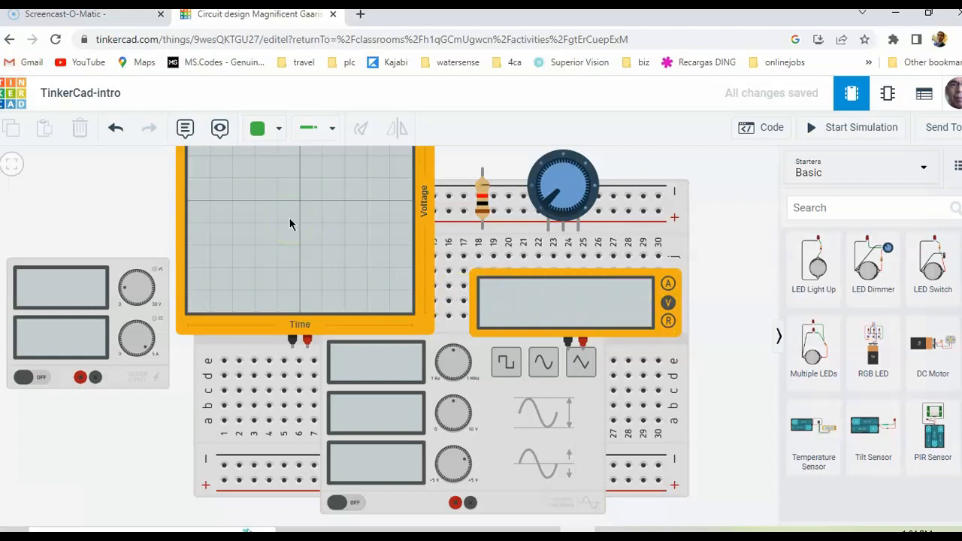
Delete the function generator and the oscilloscope from the workspace
{"action": "left_click", "coordinate": [513, 428]}
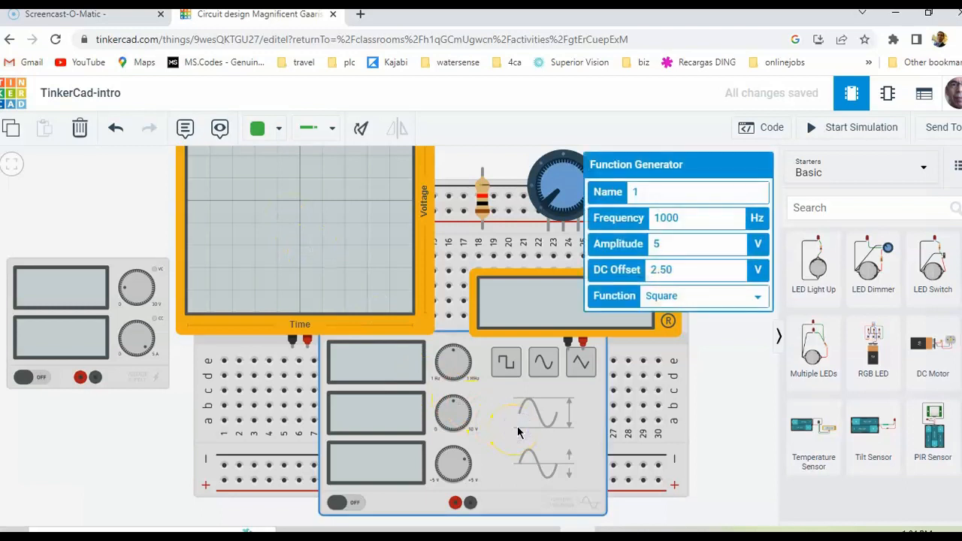
{"action": "key", "text": "Delete"}
{"action": "left_click", "coordinate": [375, 308]}
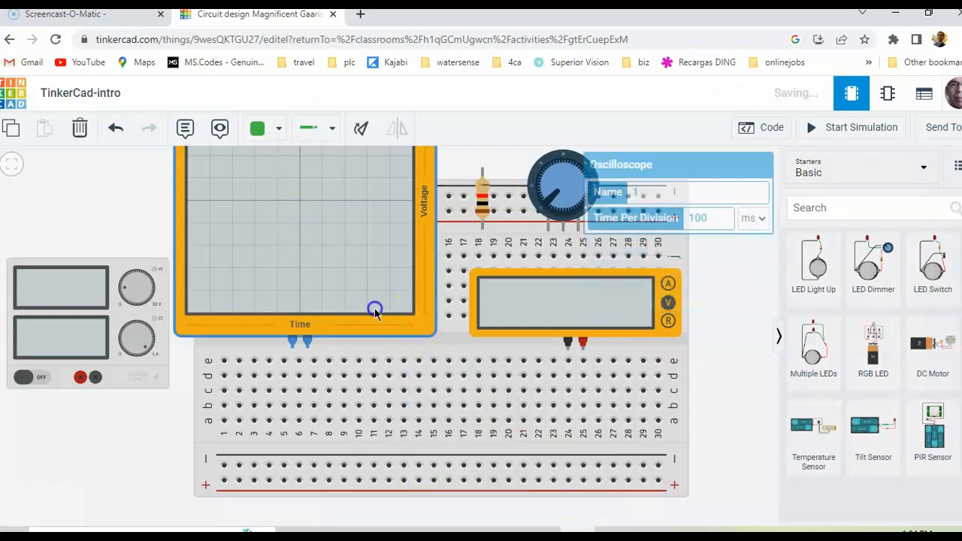
{"action": "key", "text": "Delete"}
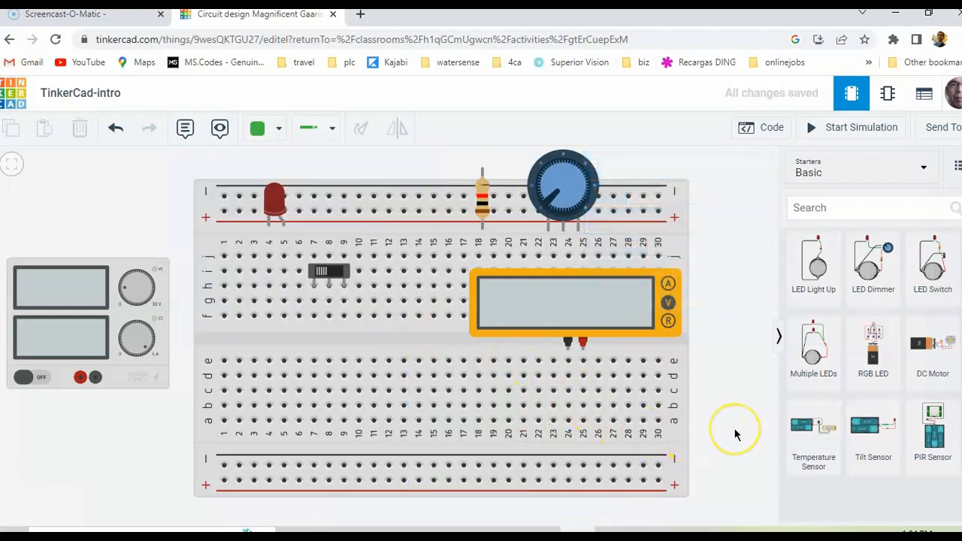
Move the multimeter toward the breadboard's middle and paste two copies below it, one on the right side and one on the left
{"action": "left_click_drag", "start_coordinate": [604, 301], "coordinate": [542, 291]}
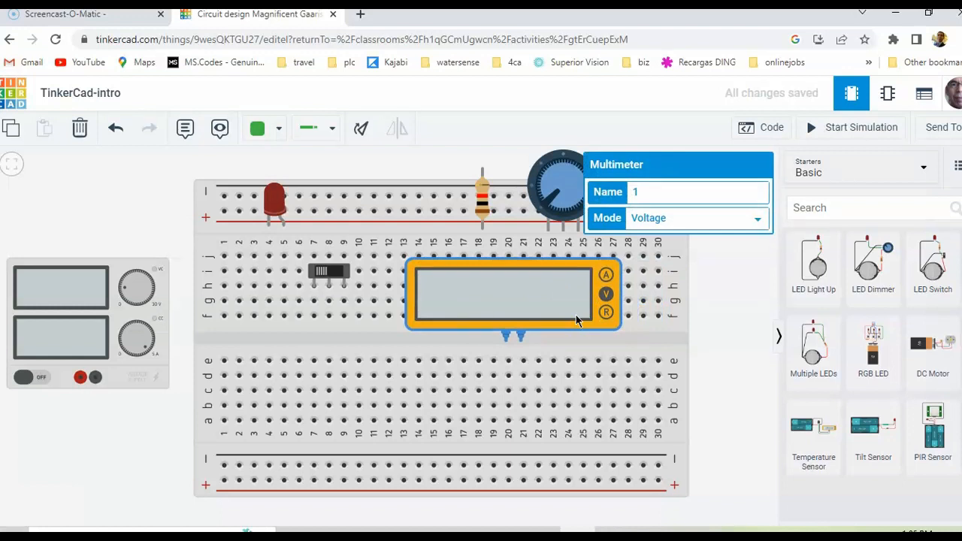
{"action": "key", "text": "ctrl+c"}
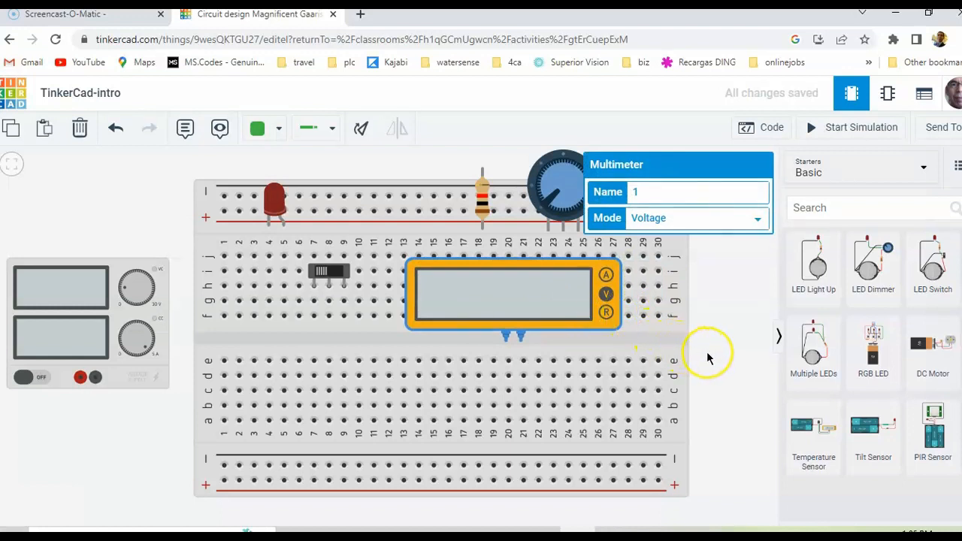
{"action": "key", "text": "ctrl+v"}
{"action": "left_click_drag", "start_coordinate": [706, 351], "coordinate": [629, 418]}
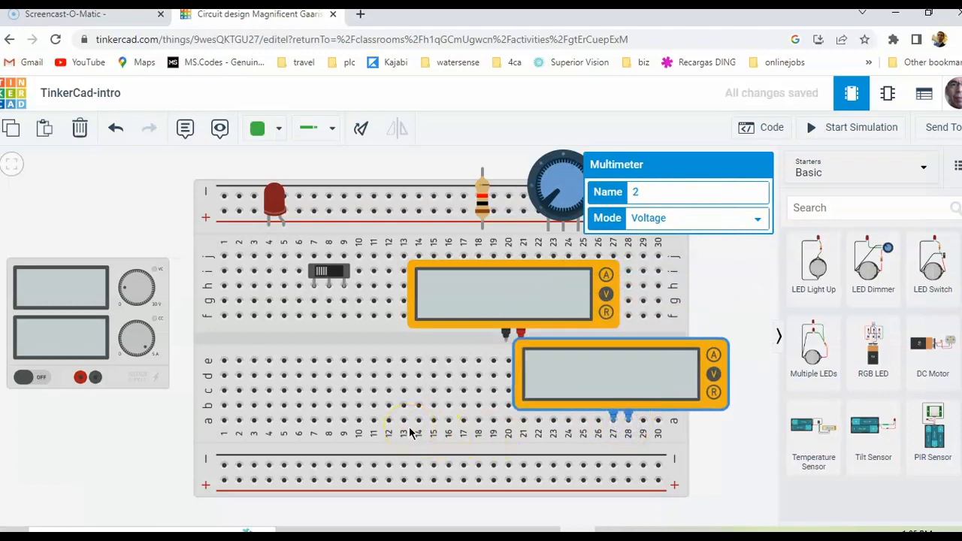
{"action": "key", "text": "ctrl+v"}
{"action": "left_click_drag", "start_coordinate": [412, 421], "coordinate": [286, 415]}
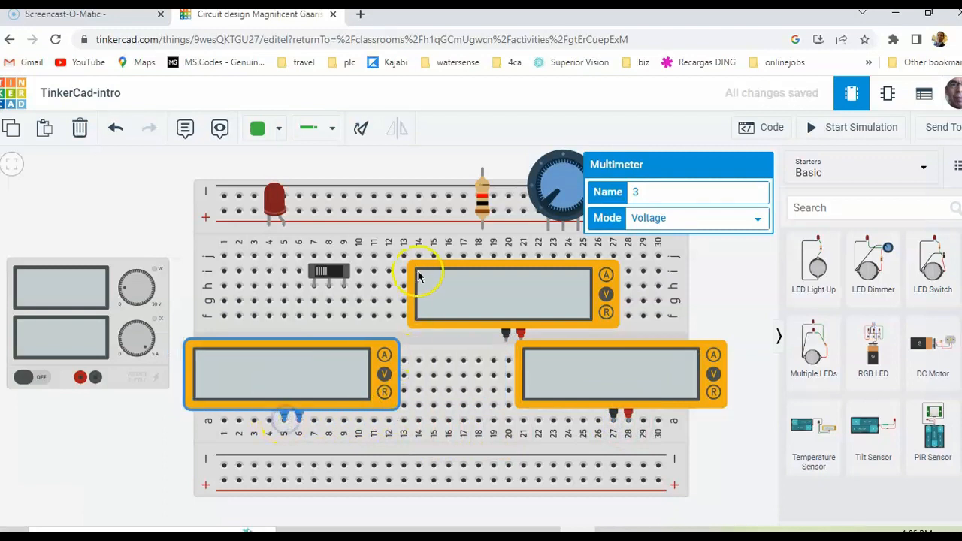
Duplicate the red LED and place the copy on the upper power rail near columns 9 and 10
{"action": "left_click", "coordinate": [274, 208]}
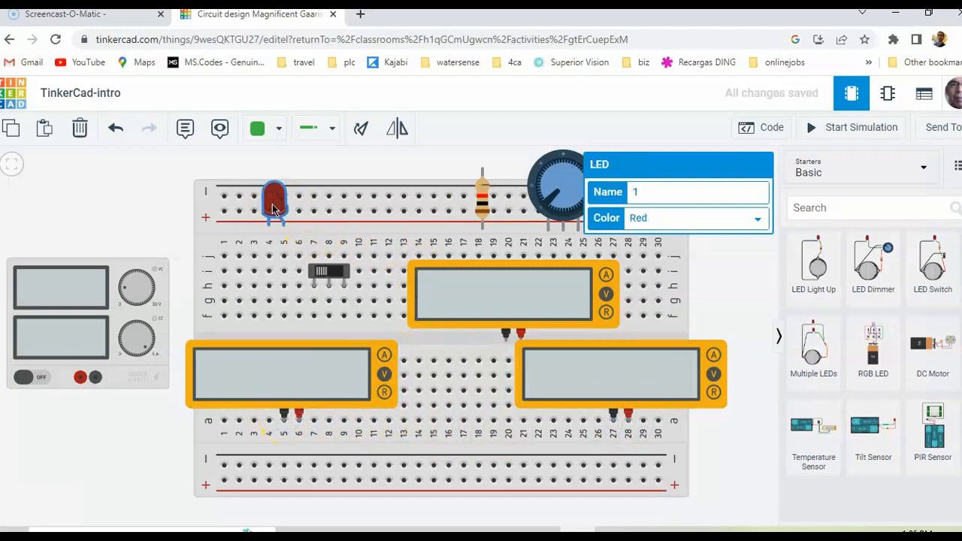
{"action": "key", "text": "ctrl+c"}
{"action": "key", "text": "ctrl+v"}
{"action": "left_click_drag", "start_coordinate": [272, 204], "coordinate": [354, 219]}
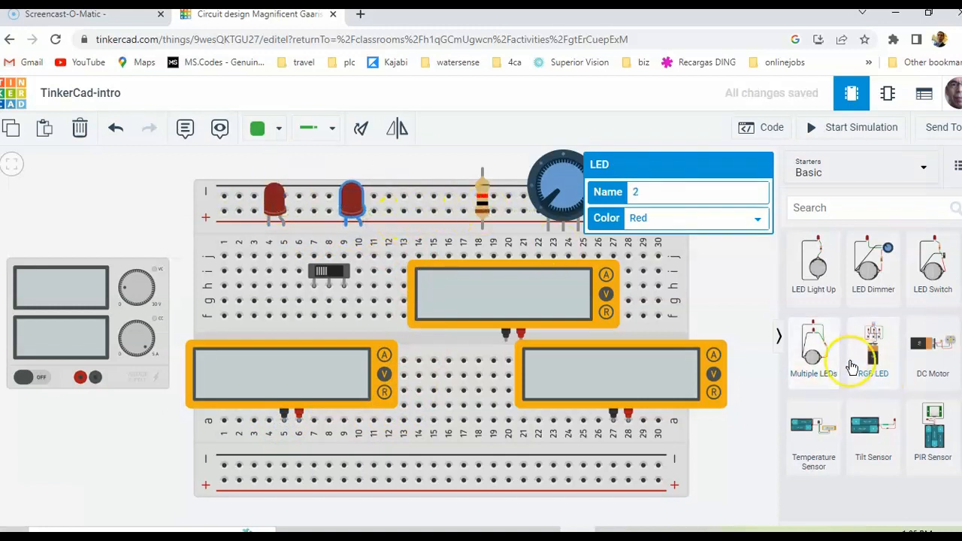
Duplicate the resistor, place the copy on the upper power rail near column 14 and name the copy R1
{"action": "left_click", "coordinate": [481, 216]}
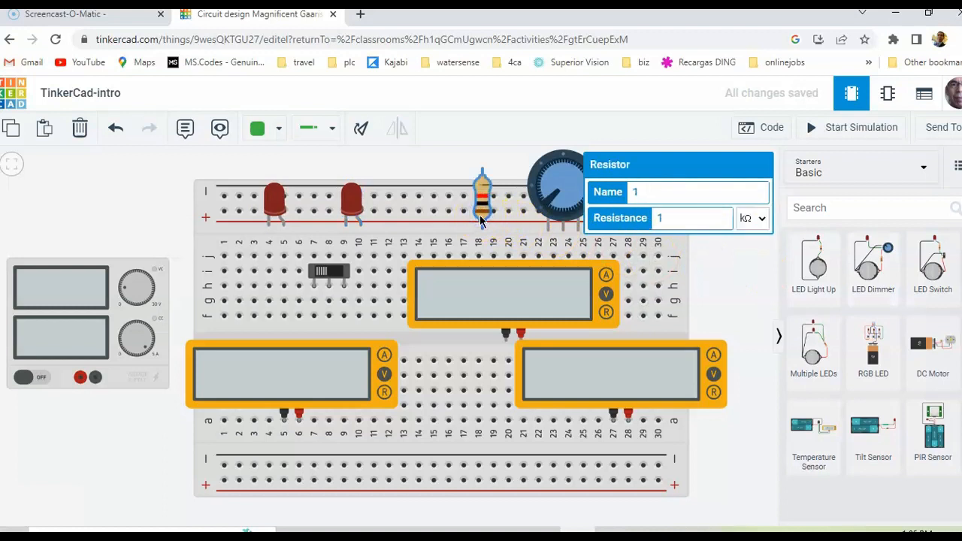
{"action": "left_click_drag", "start_coordinate": [480, 219], "coordinate": [428, 212]}
{"action": "left_click", "coordinate": [560, 217]}
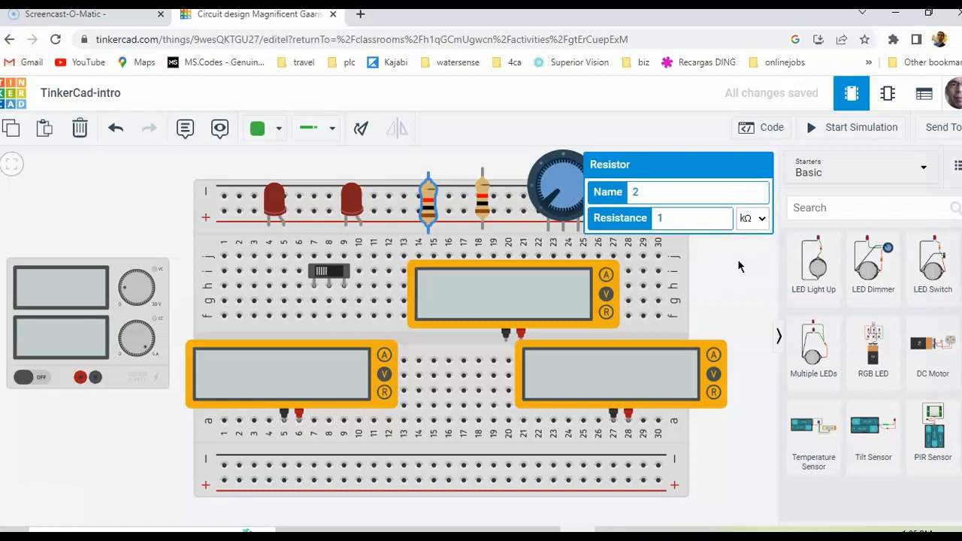
{"action": "left_click", "coordinate": [646, 194]}
{"action": "key", "text": "BackSpace"}
{"action": "type", "text": "R1"}
{"action": "left_click", "coordinate": [755, 217]}
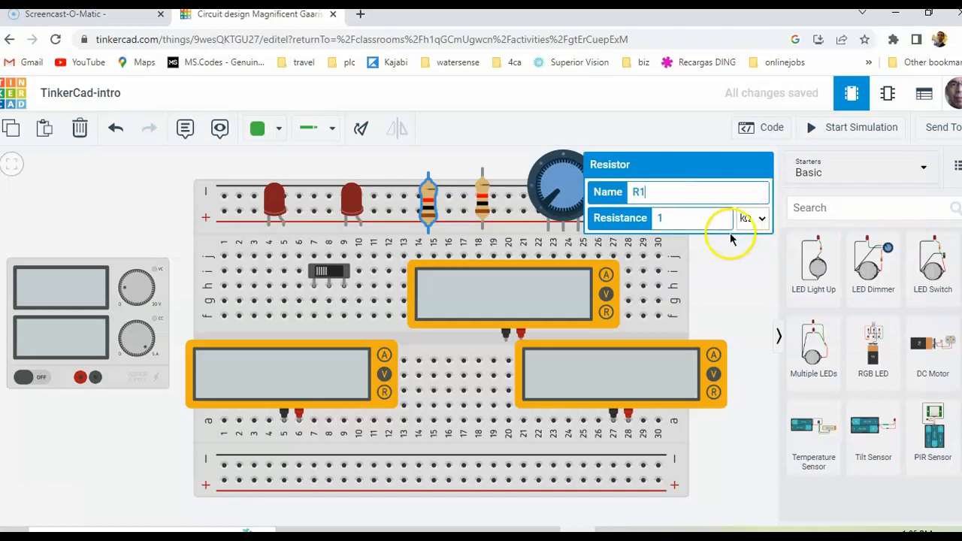
{"action": "left_click", "coordinate": [730, 275]}
Name the original resistor near column 18 R2 and set its resistance to 2 kΩ
{"action": "left_click", "coordinate": [485, 201]}
{"action": "left_click", "coordinate": [661, 189]}
{"action": "left_click", "coordinate": [618, 189]}
{"action": "type", "text": "R2"}
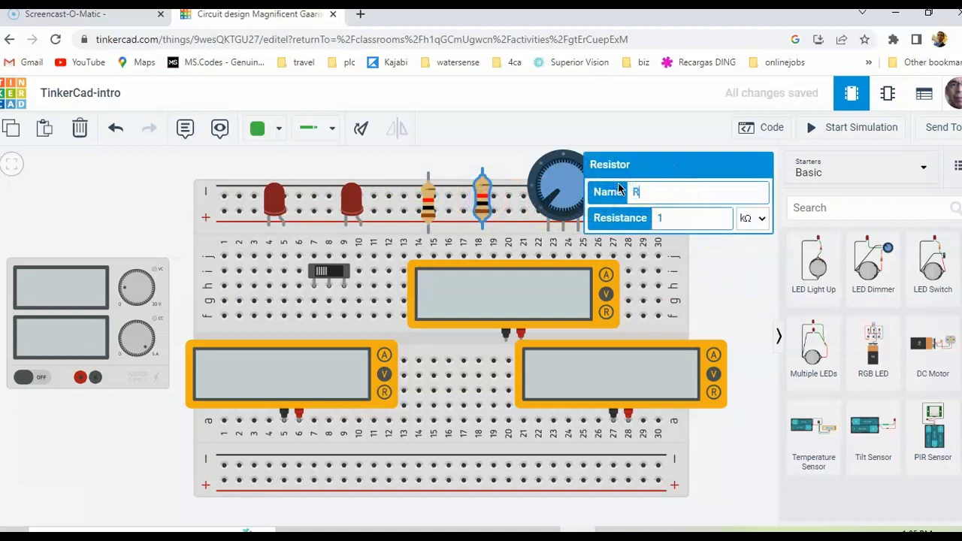
{"action": "left_click", "coordinate": [682, 222]}
{"action": "key", "text": "BackSpace"}
{"action": "type", "text": "1"}
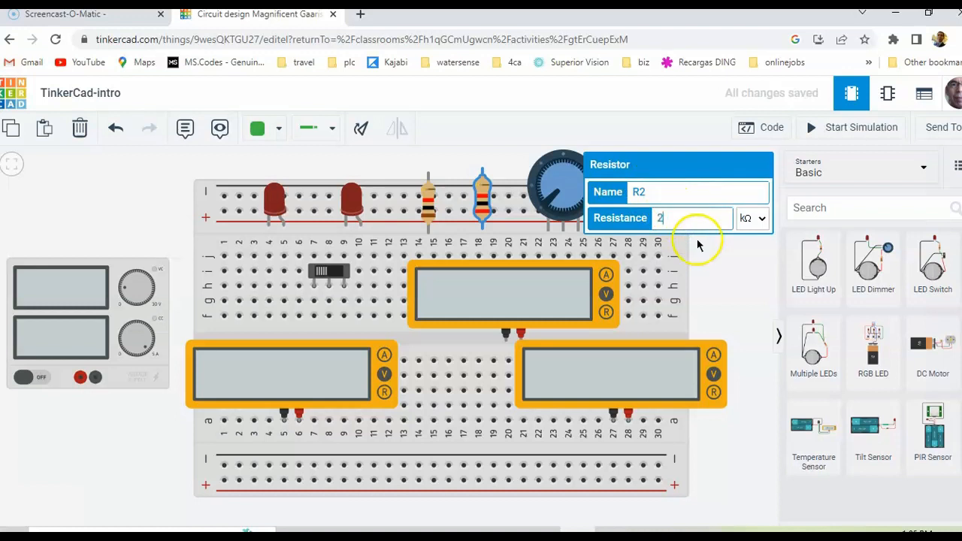
{"action": "left_click", "coordinate": [730, 282]}
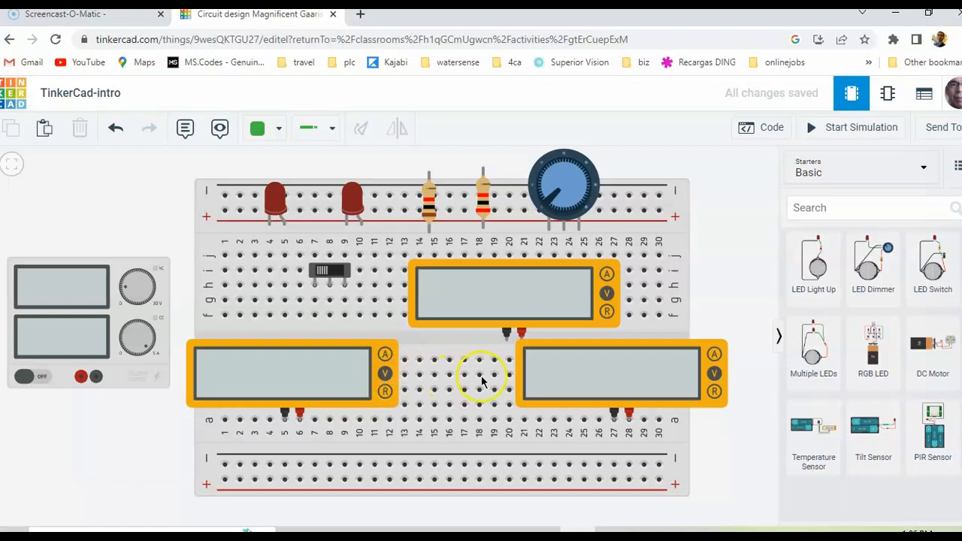
Delete all three multimeters from the breadboard area
{"action": "left_click_drag", "start_coordinate": [626, 369], "coordinate": [644, 395]}
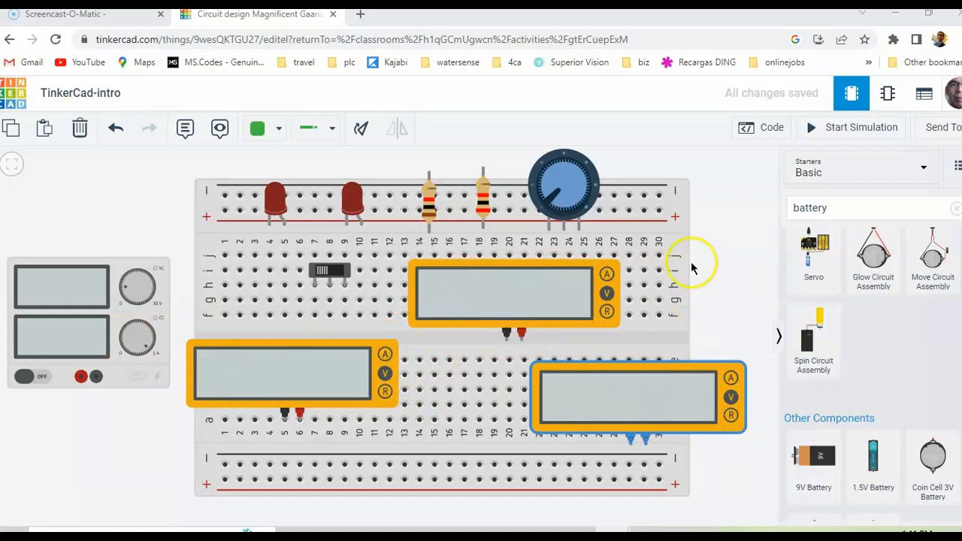
{"action": "left_click", "coordinate": [513, 298]}
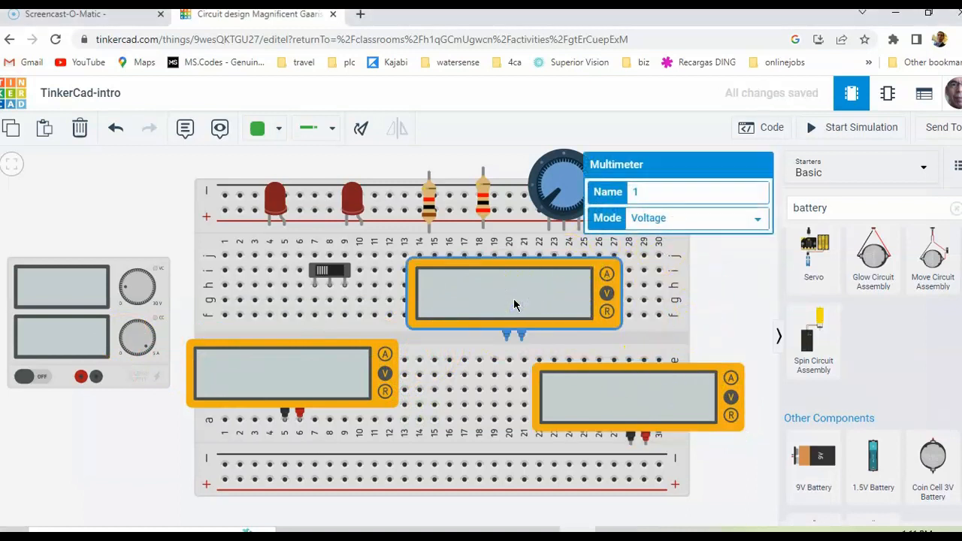
{"action": "key", "text": "Delete"}
{"action": "left_click", "coordinate": [338, 377]}
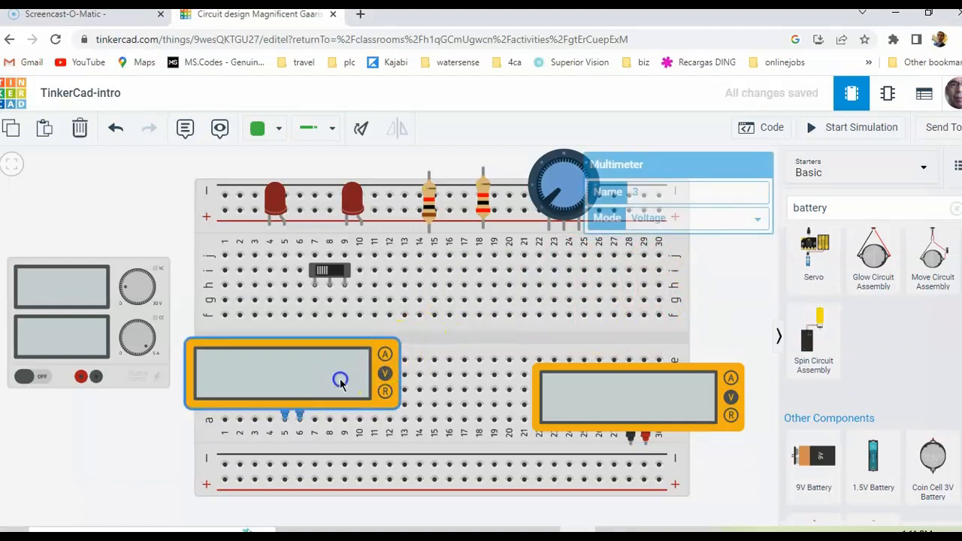
{"action": "key", "text": "Delete"}
{"action": "left_click", "coordinate": [623, 386]}
{"action": "key", "text": "Delete"}
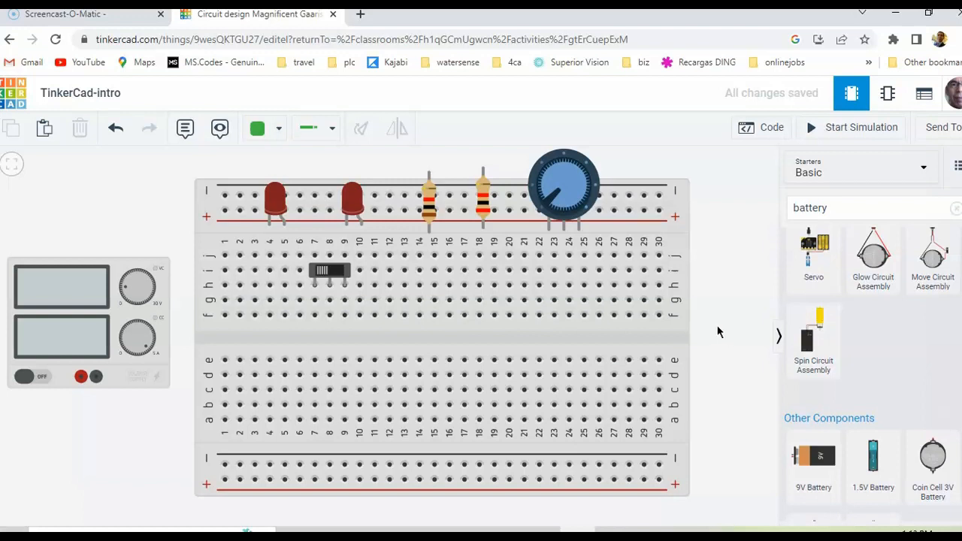
Delete the potentiometer and both resistors from the upper power rail
{"action": "left_click", "coordinate": [577, 193]}
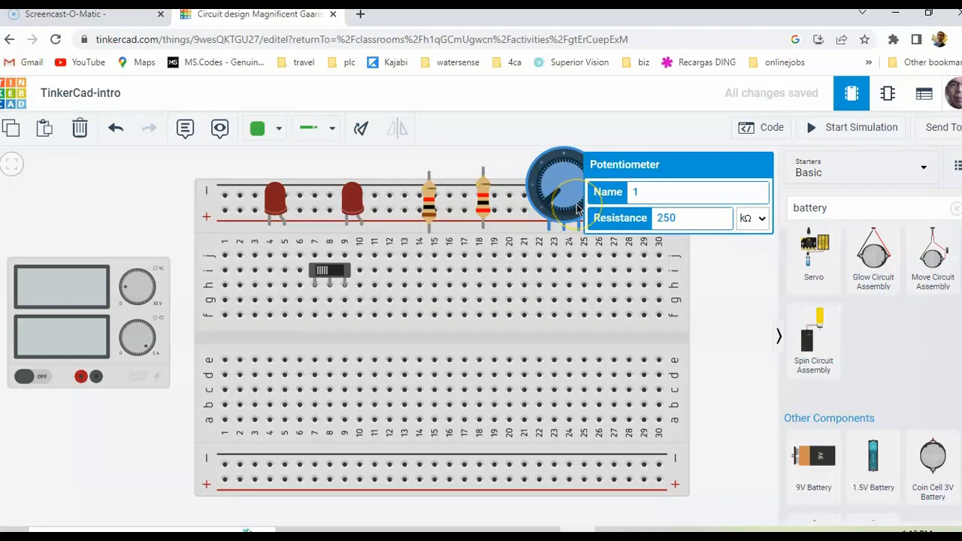
{"action": "key", "text": "Delete"}
{"action": "left_click", "coordinate": [481, 200]}
{"action": "key", "text": "Delete"}
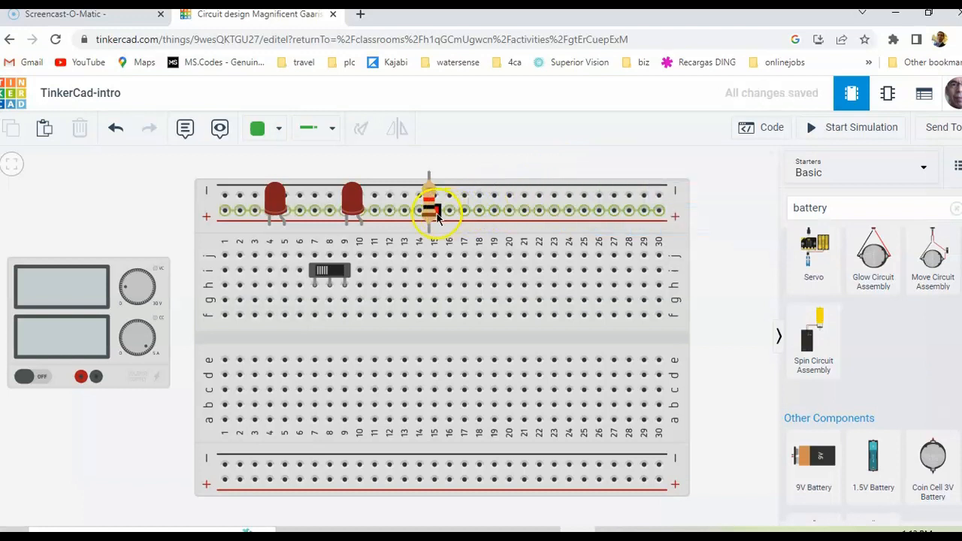
{"action": "left_click", "coordinate": [432, 217]}
Delete both red LEDs, the slide switch and the power supply so only the breadboard is left
{"action": "left_click", "coordinate": [353, 203]}
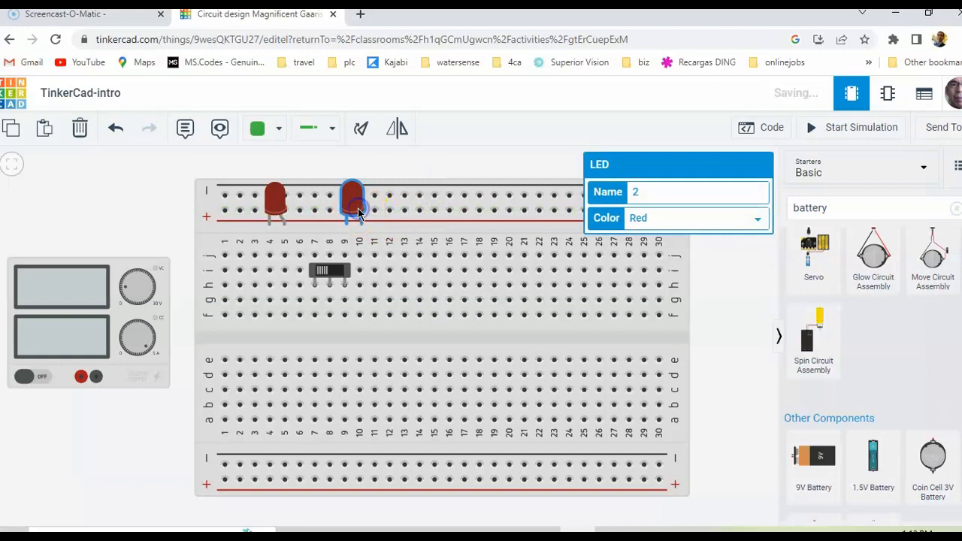
{"action": "key", "text": "Delete"}
{"action": "left_click", "coordinate": [276, 200]}
{"action": "key", "text": "Delete"}
{"action": "left_click", "coordinate": [324, 272]}
{"action": "key", "text": "Delete"}
{"action": "left_click", "coordinate": [157, 320]}
{"action": "key", "text": "Delete"}
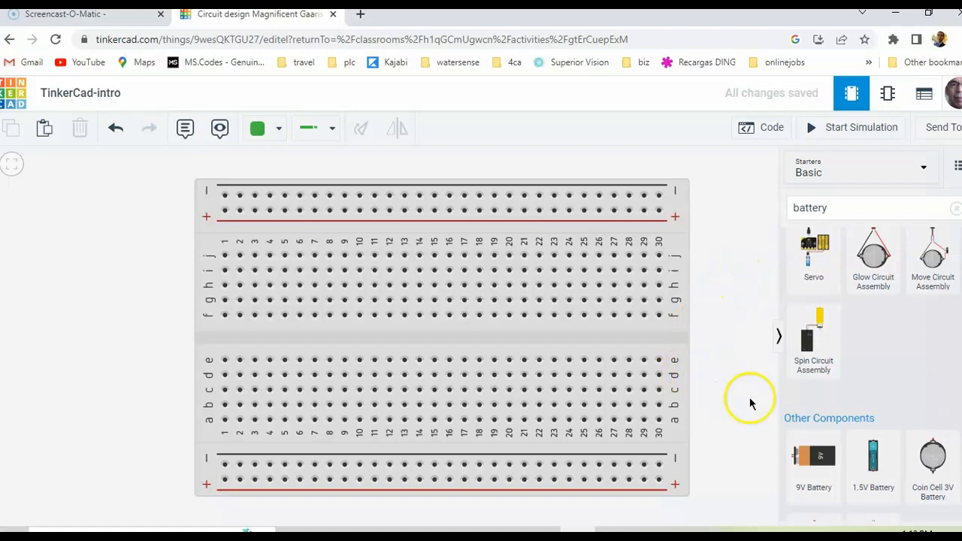
Place a 1.5V Battery beside the breadboard's column 1 end and set its count to 2 batteries
{"action": "left_click", "coordinate": [869, 450]}
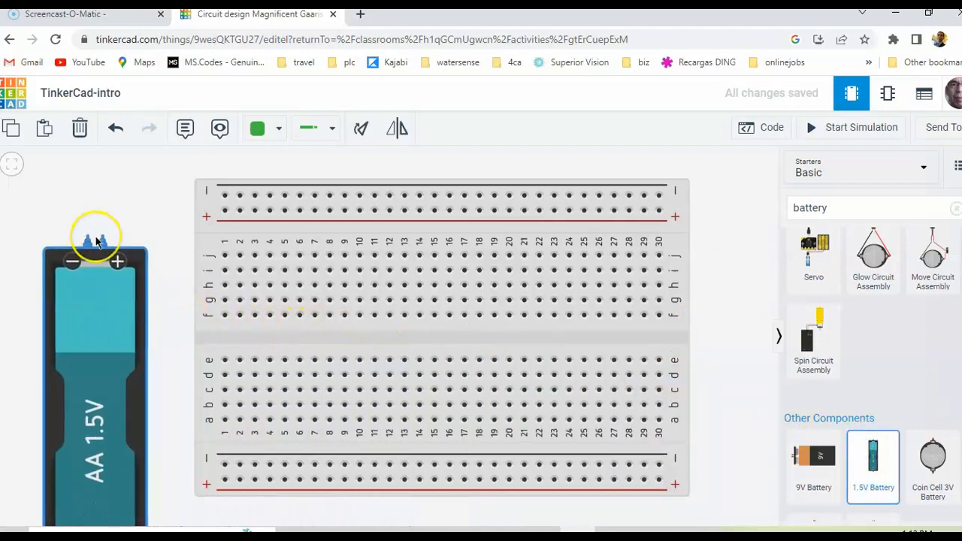
{"action": "left_click", "coordinate": [96, 240]}
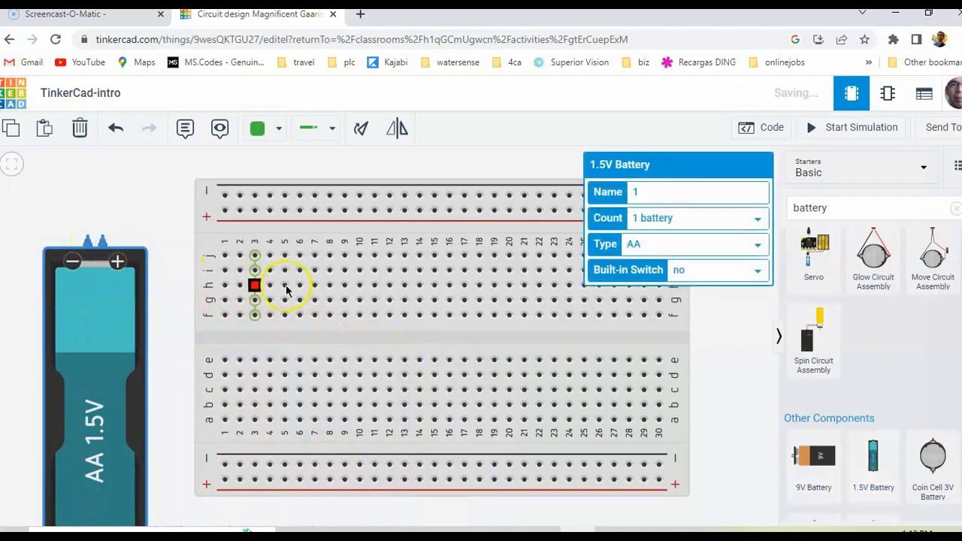
{"action": "left_click", "coordinate": [753, 217]}
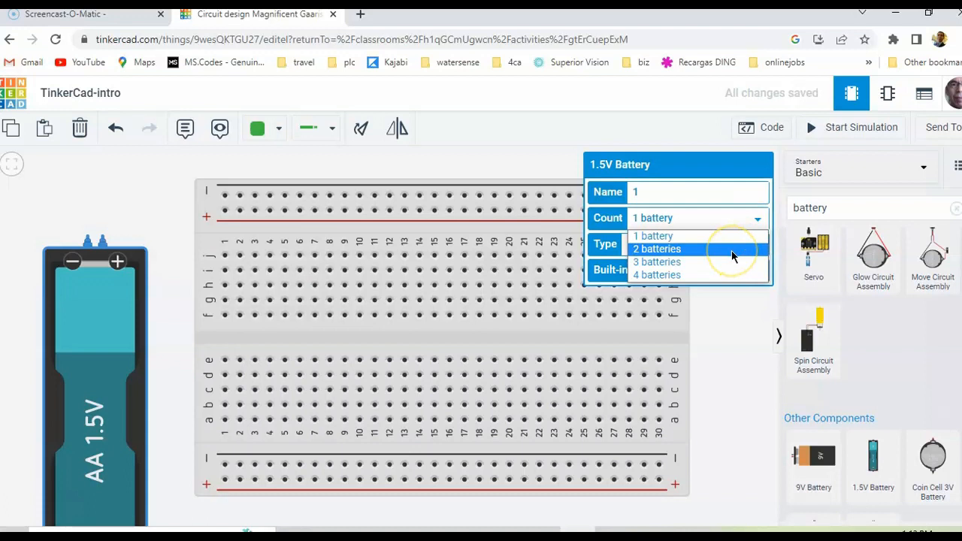
{"action": "left_click", "coordinate": [732, 251]}
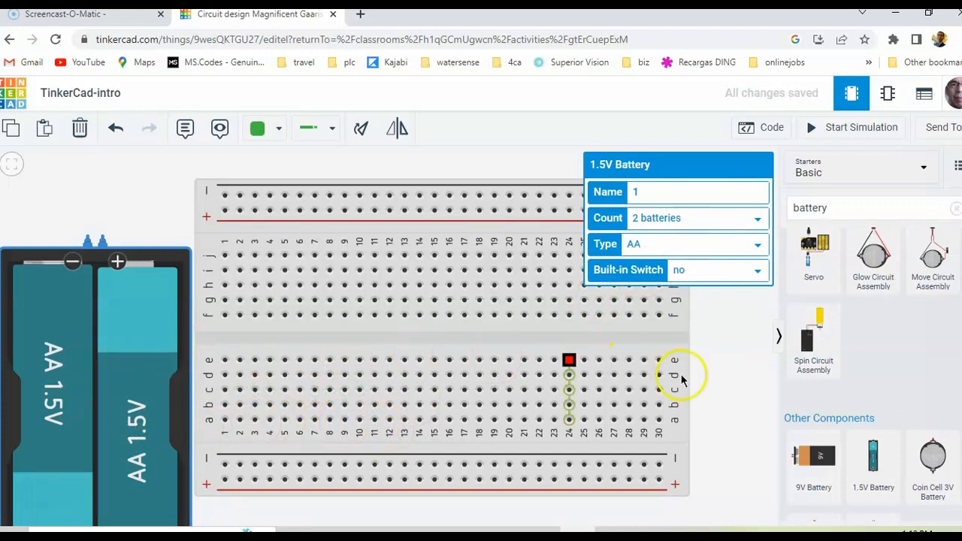
{"action": "left_click", "coordinate": [734, 363]}
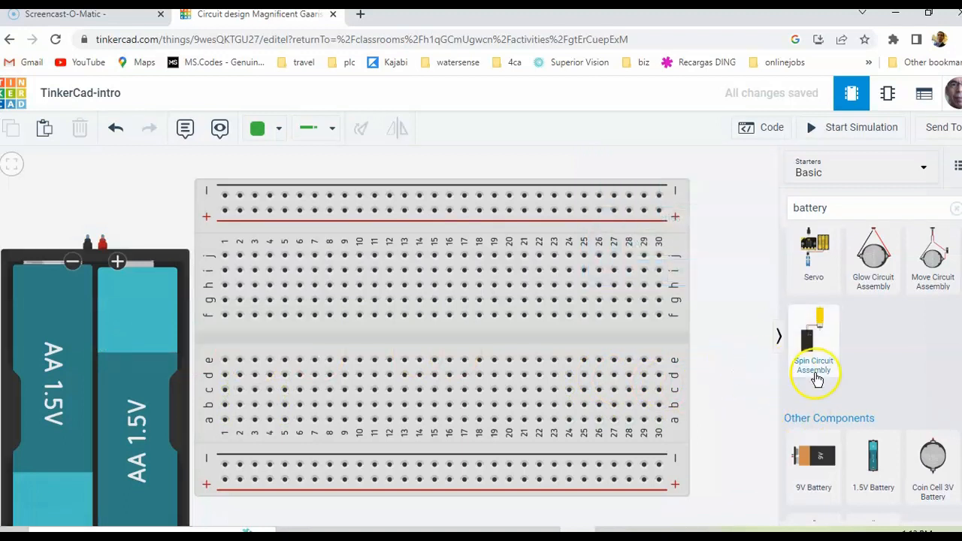
Search the component library for "light" in place of "battery"
{"action": "scroll", "coordinate": [869, 398], "scroll_direction": "down", "scroll_amount": 1}
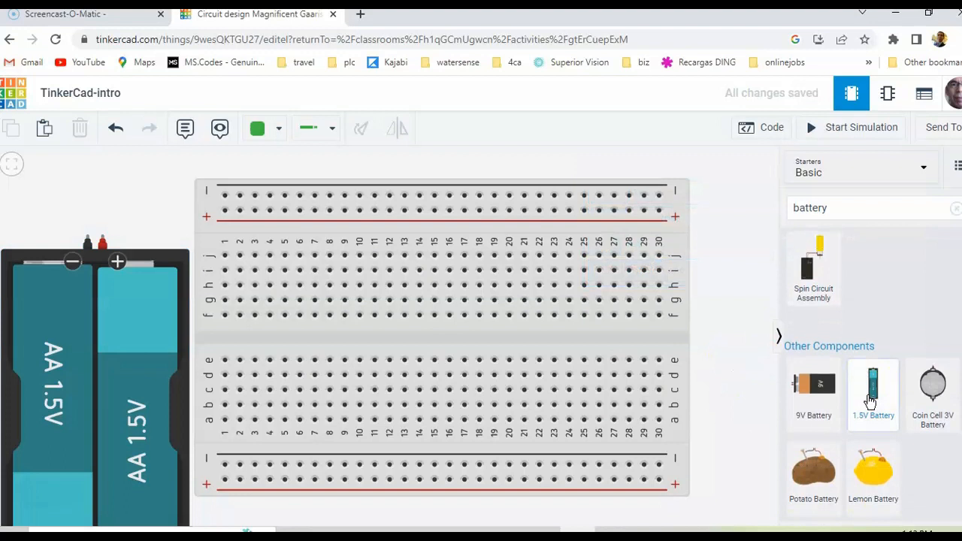
{"action": "scroll", "coordinate": [869, 402], "scroll_direction": "up", "scroll_amount": 5}
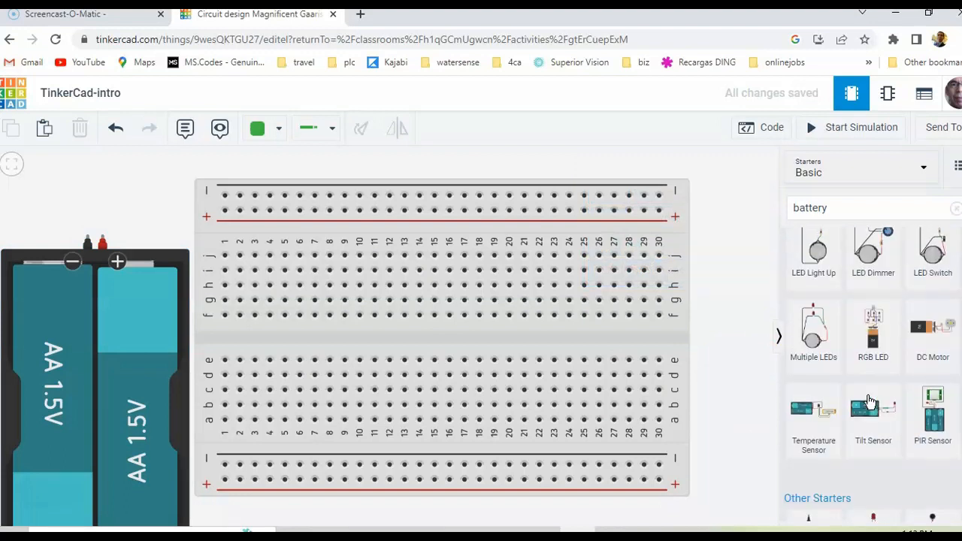
{"action": "left_click", "coordinate": [838, 204]}
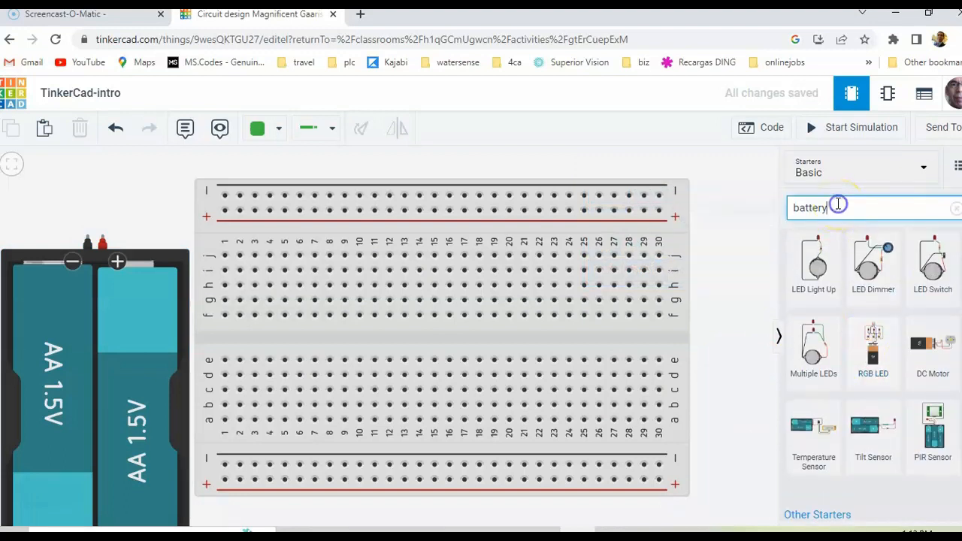
{"action": "key", "text": "BackSpace"}
{"action": "key", "text": "BackSpace"}
{"action": "key", "text": "BackSpace"}
{"action": "key", "text": "BackSpace"}
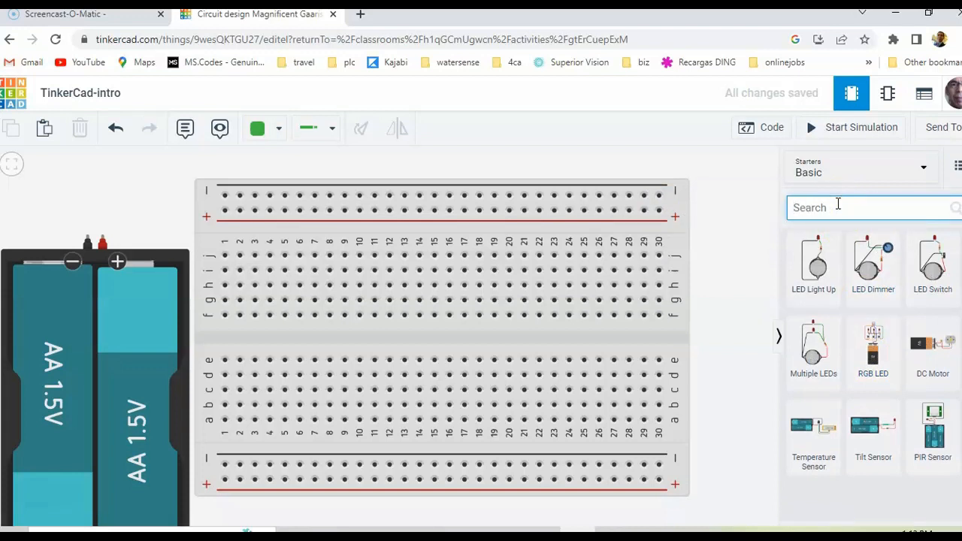
{"action": "type", "text": "light"}
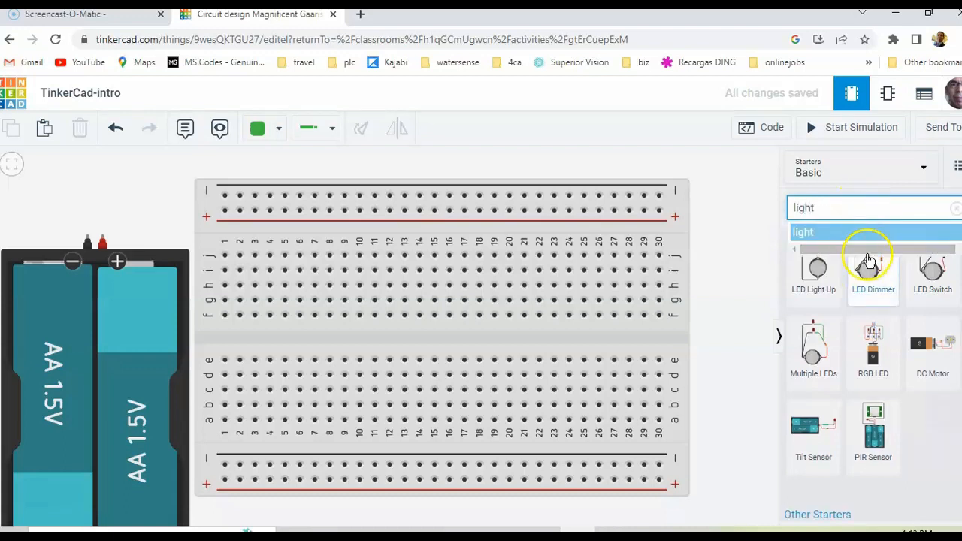
{"action": "left_click", "coordinate": [840, 234]}
Place a red LED on the breadboard's upper power rail near columns 13 and 14
{"action": "scroll", "coordinate": [858, 343], "scroll_direction": "down", "scroll_amount": 8}
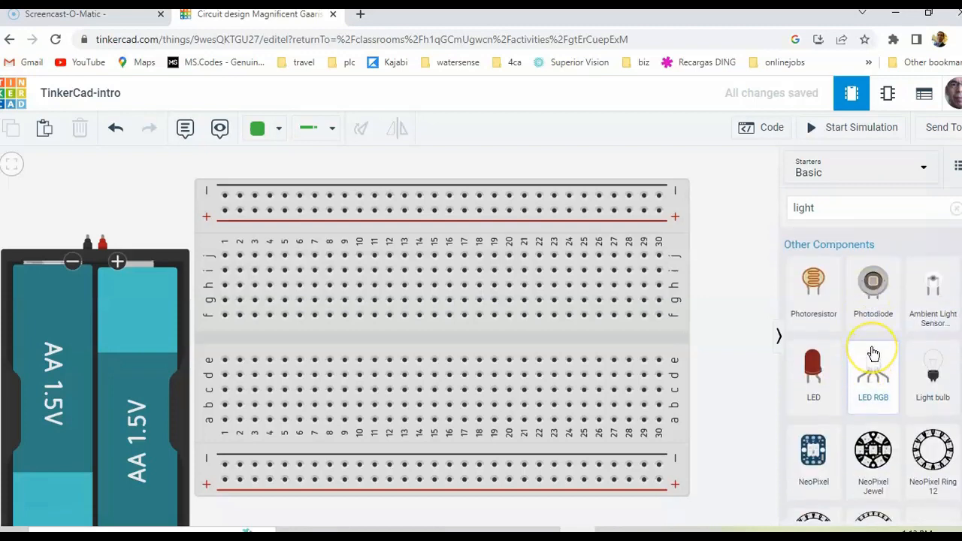
{"action": "scroll", "coordinate": [872, 361], "scroll_direction": "down", "scroll_amount": 3}
{"action": "scroll", "coordinate": [871, 353], "scroll_direction": "down", "scroll_amount": 1}
{"action": "scroll", "coordinate": [872, 353], "scroll_direction": "up", "scroll_amount": 4}
{"action": "left_click", "coordinate": [813, 342]}
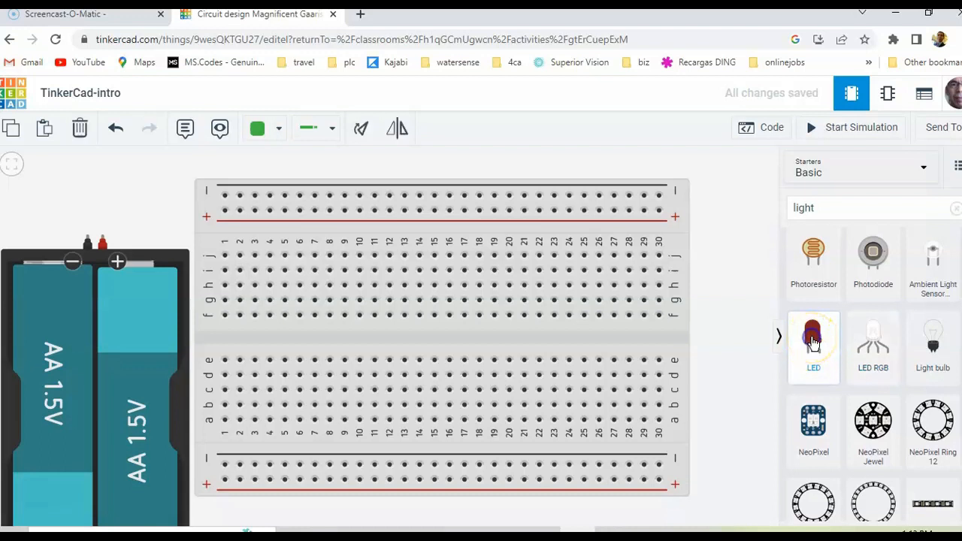
{"action": "left_click", "coordinate": [802, 341]}
{"action": "left_click_drag", "start_coordinate": [802, 342], "coordinate": [415, 231]}
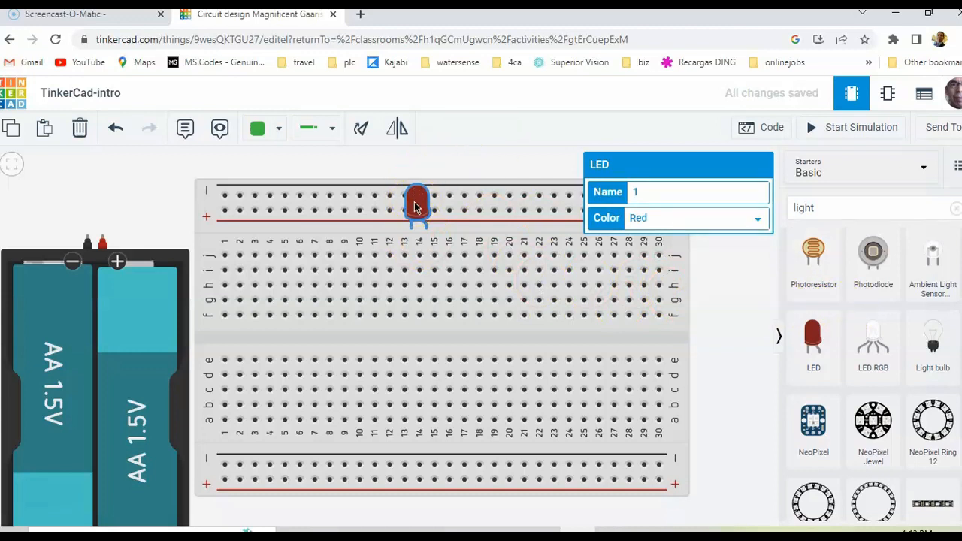
{"action": "left_click", "coordinate": [778, 244]}
Search the component library for "resistor" and place a resistor upright at column 18, extending from row h toward the centre gap
{"action": "left_click", "coordinate": [838, 208]}
{"action": "key", "text": "BackSpace"}
{"action": "key", "text": "BackSpace"}
{"action": "key", "text": "BackSpace"}
{"action": "key", "text": "BackSpace"}
{"action": "key", "text": "BackSpace"}
{"action": "type", "text": "res"}
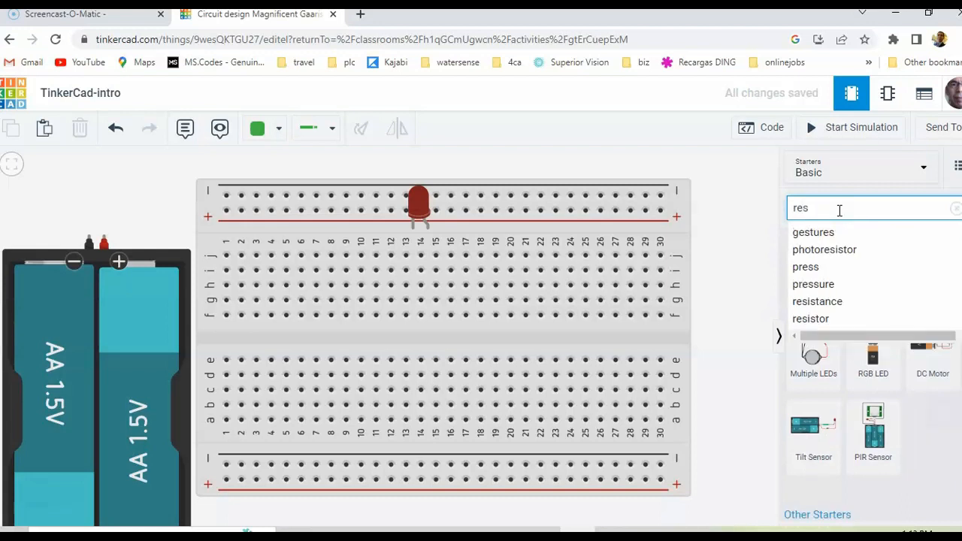
{"action": "left_click", "coordinate": [840, 319]}
{"action": "scroll", "coordinate": [847, 344], "scroll_direction": "down", "scroll_amount": 15}
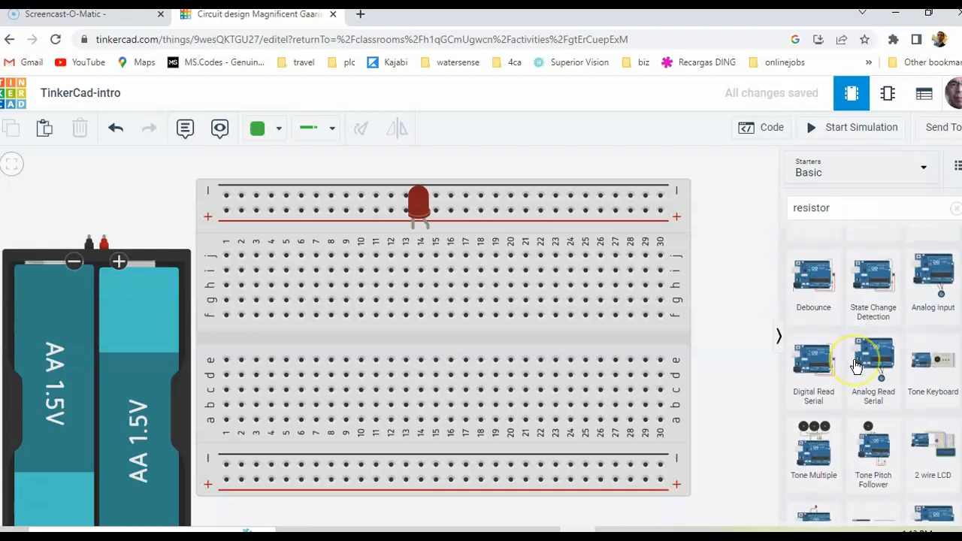
{"action": "left_click_drag", "start_coordinate": [812, 383], "coordinate": [487, 324]}
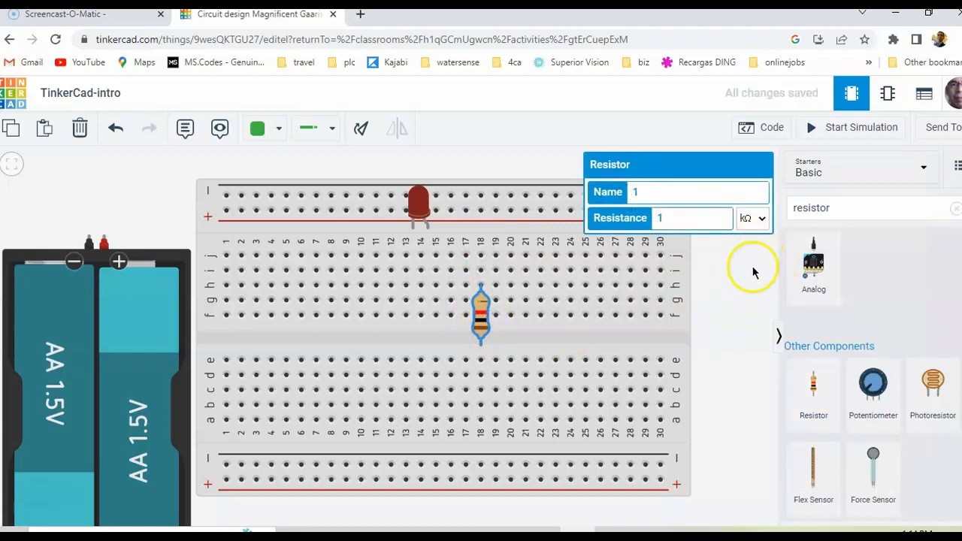
{"action": "left_click", "coordinate": [732, 286]}
Search the component library for "switch" in place of "resistor"
{"action": "left_click_drag", "start_coordinate": [843, 211], "coordinate": [761, 215]}
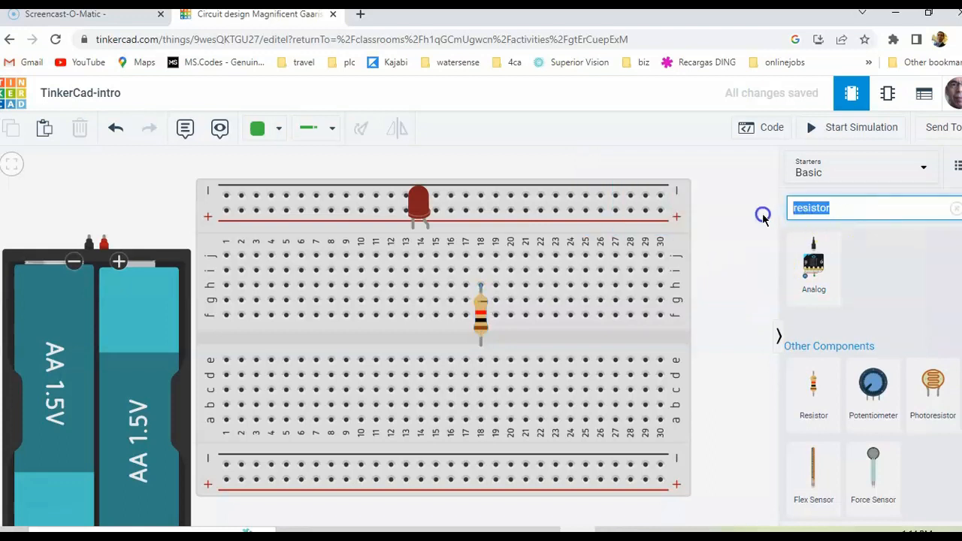
{"action": "key", "text": "s"}
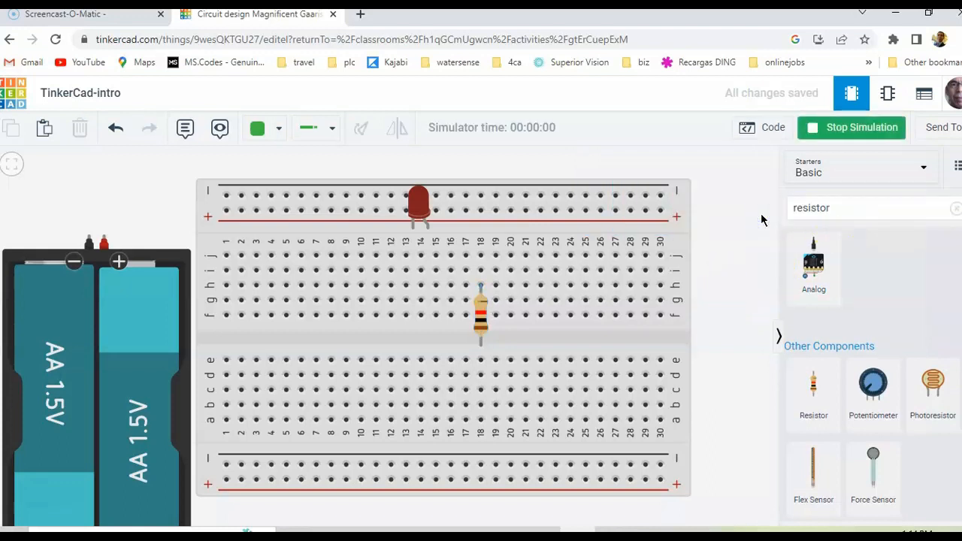
{"action": "double_click", "coordinate": [839, 207]}
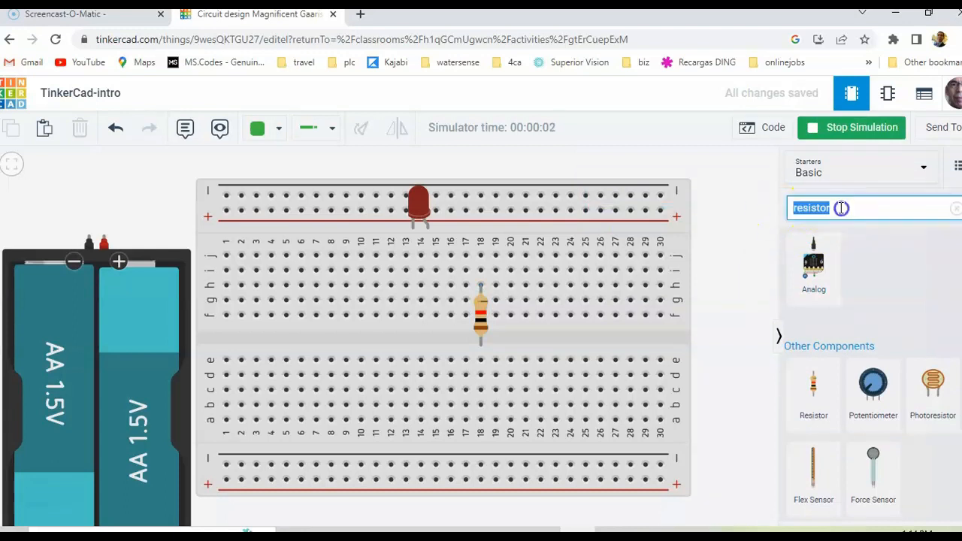
{"action": "type", "text": "s"}
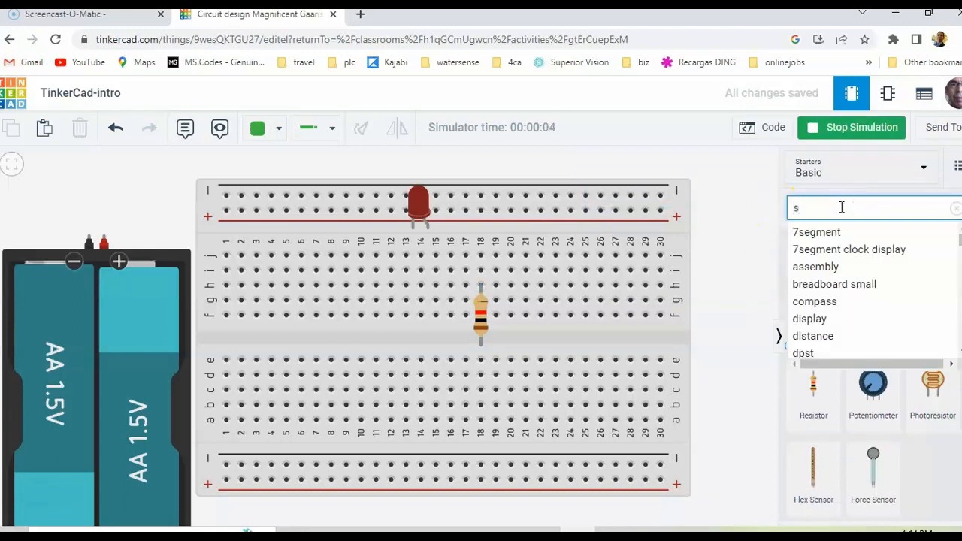
{"action": "type", "text": "witc"}
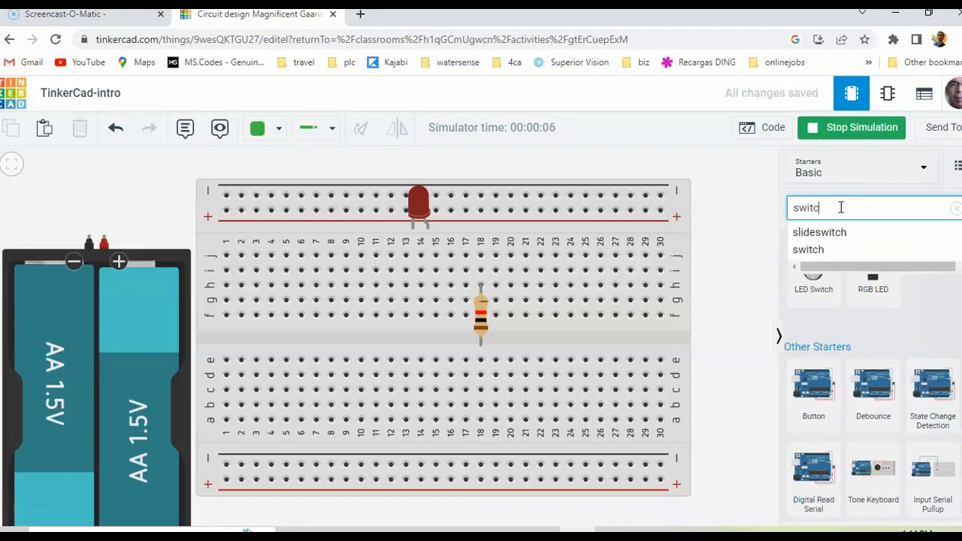
{"action": "left_click", "coordinate": [853, 250]}
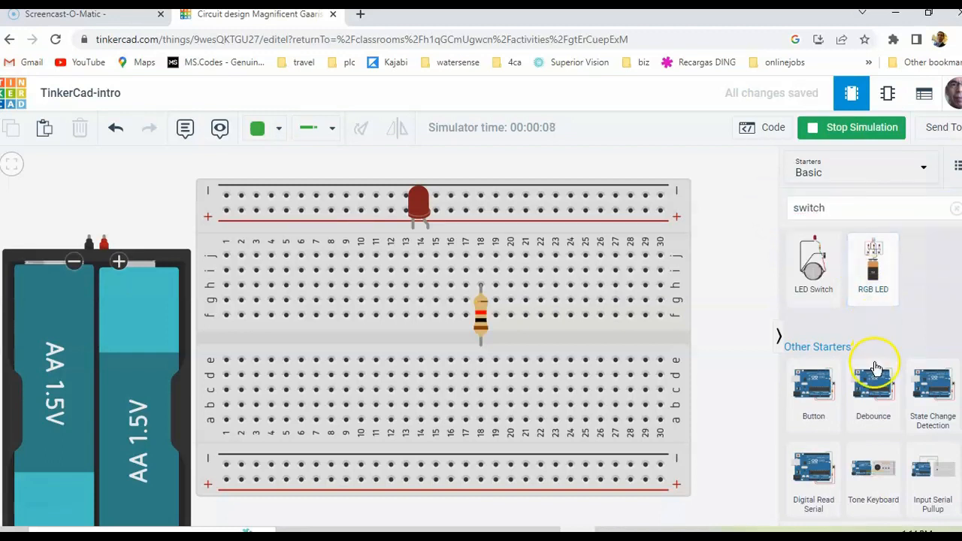
Place a Slideswitch in the breadboard's centre gap around columns 6 to 8
{"action": "scroll", "coordinate": [875, 360], "scroll_direction": "down", "scroll_amount": 3}
{"action": "scroll", "coordinate": [875, 372], "scroll_direction": "down", "scroll_amount": 1}
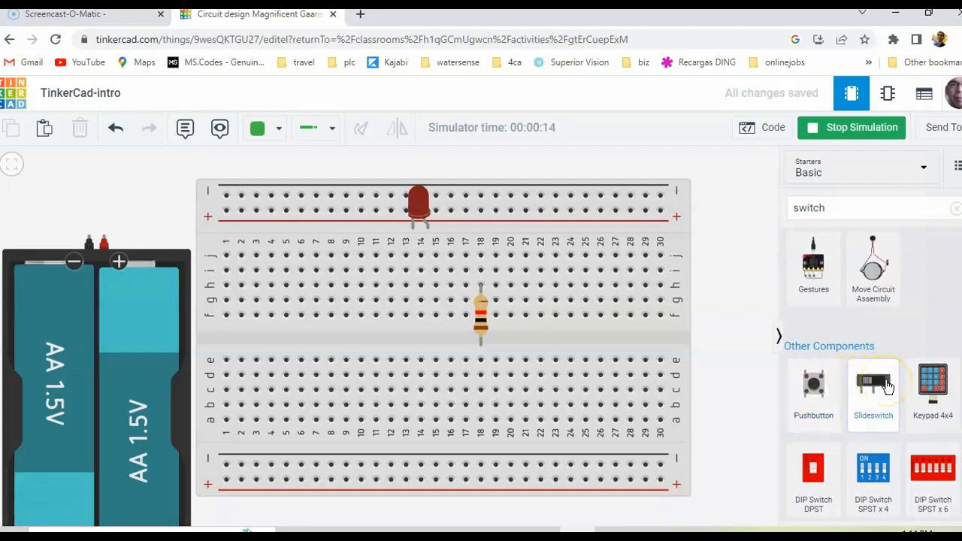
{"action": "left_click_drag", "start_coordinate": [886, 385], "coordinate": [321, 353]}
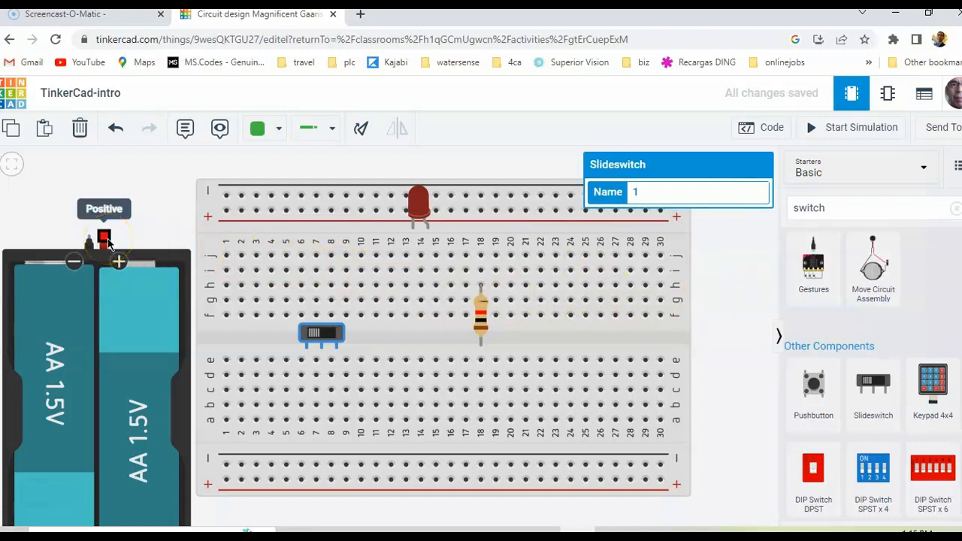
Connect a red wire from the battery's positive terminal to the upper positive rail at column 1
{"action": "left_click", "coordinate": [279, 131]}
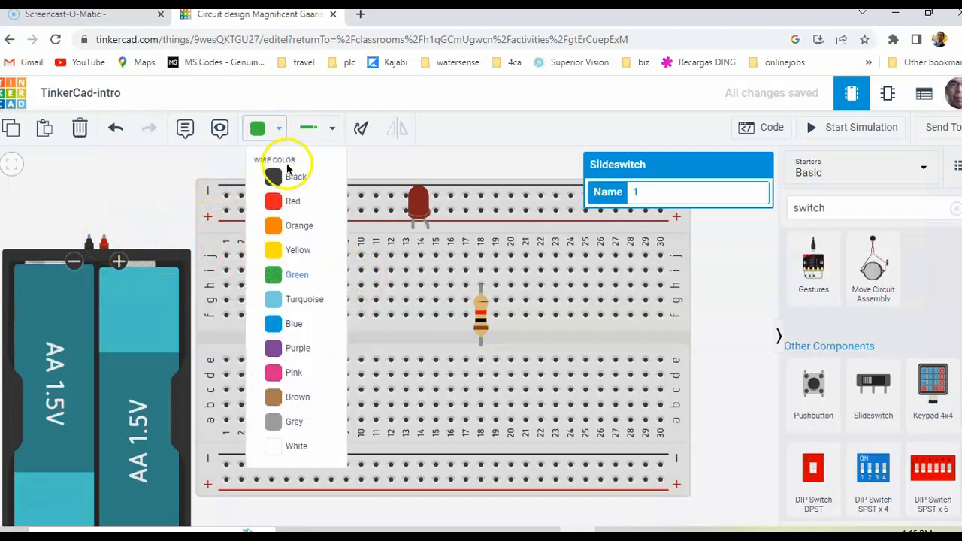
{"action": "left_click", "coordinate": [279, 203]}
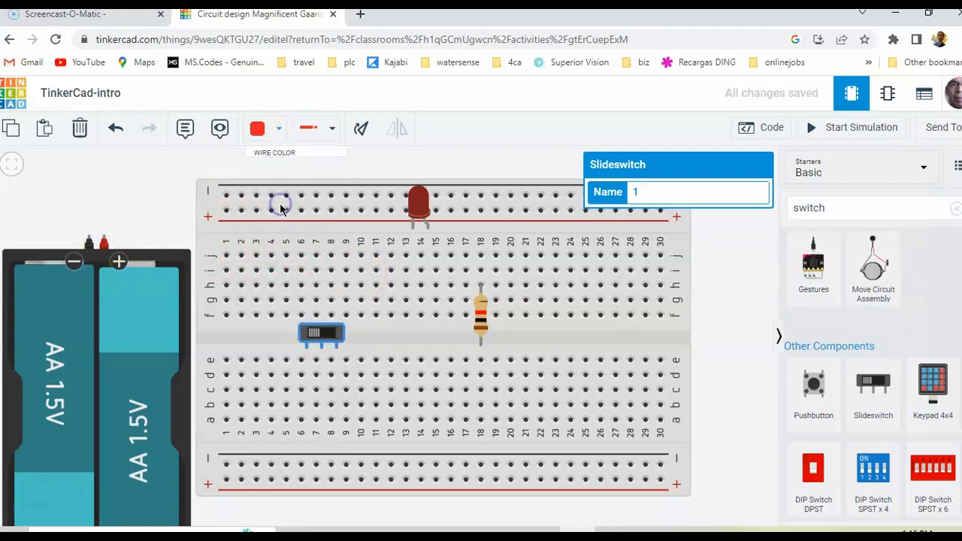
{"action": "left_click", "coordinate": [107, 243]}
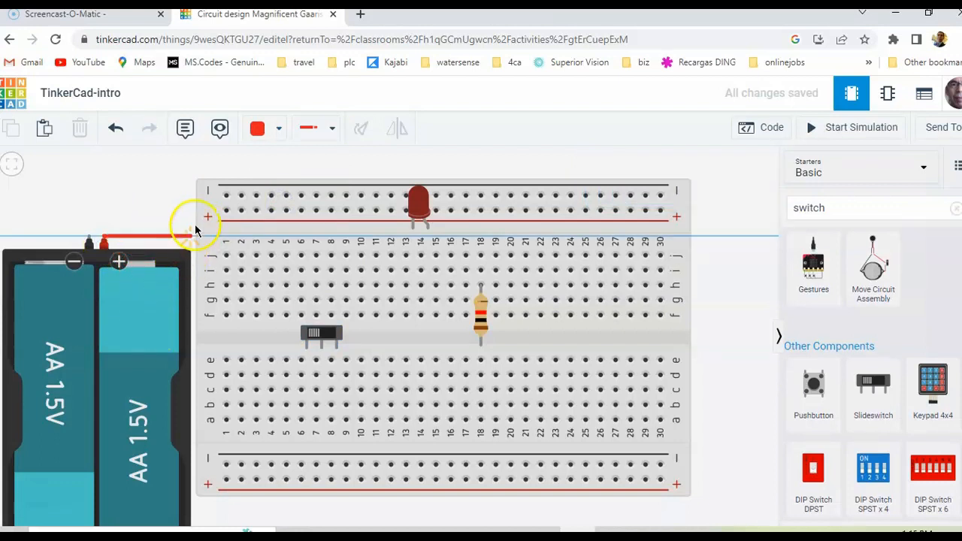
{"action": "left_click", "coordinate": [226, 210]}
{"action": "left_click", "coordinate": [226, 212]}
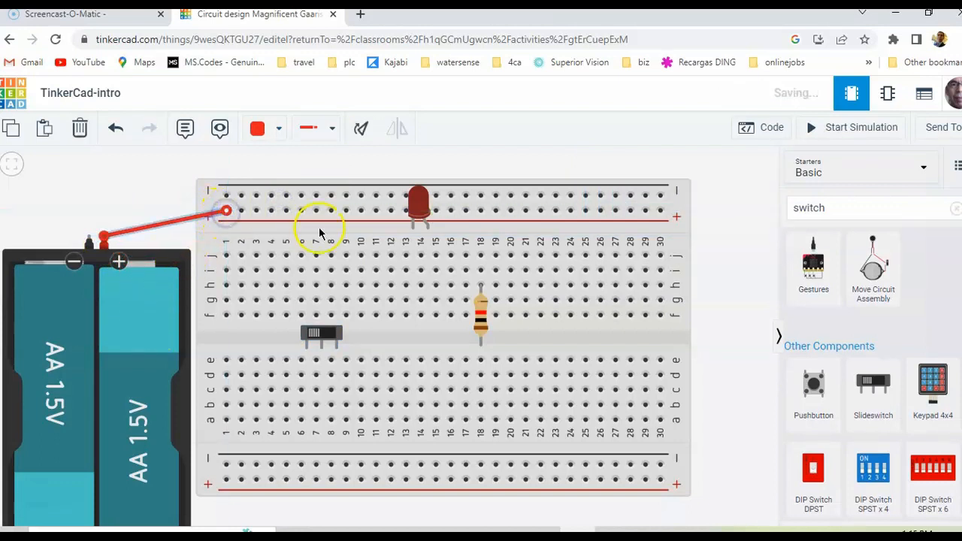
{"action": "left_click", "coordinate": [719, 327]}
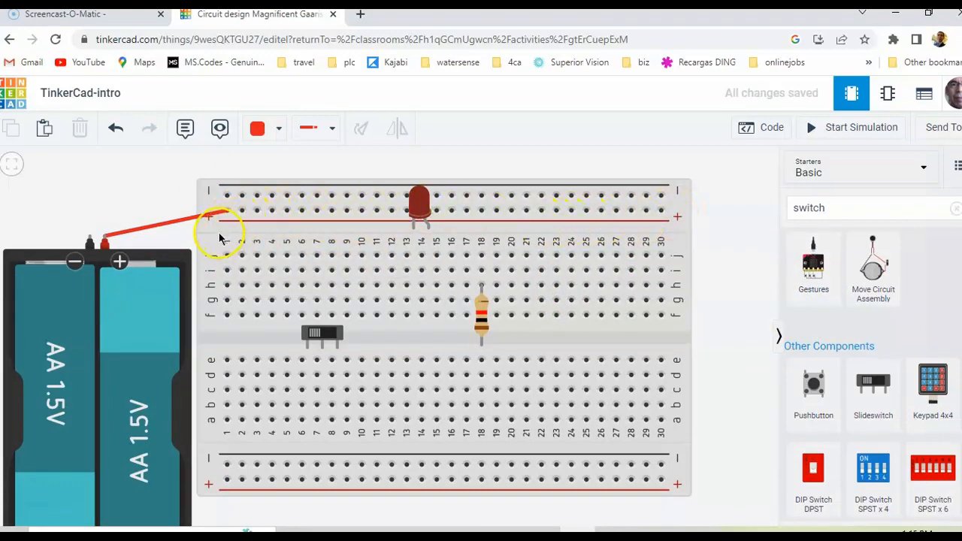
Connect a black wire from the battery's negative terminal to the upper negative rail at column 1
{"action": "left_click", "coordinate": [263, 130]}
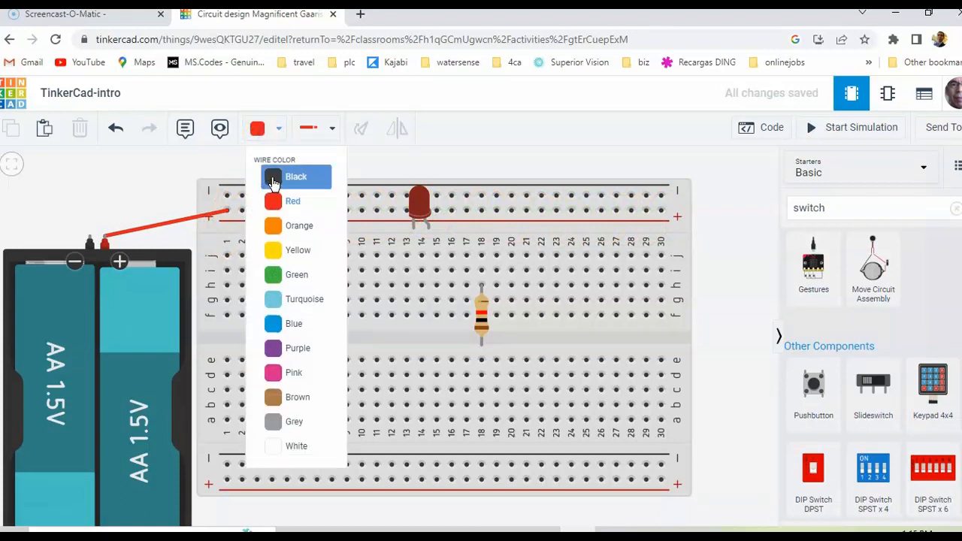
{"action": "left_click", "coordinate": [267, 174]}
{"action": "left_click", "coordinate": [91, 238]}
{"action": "left_click", "coordinate": [216, 197]}
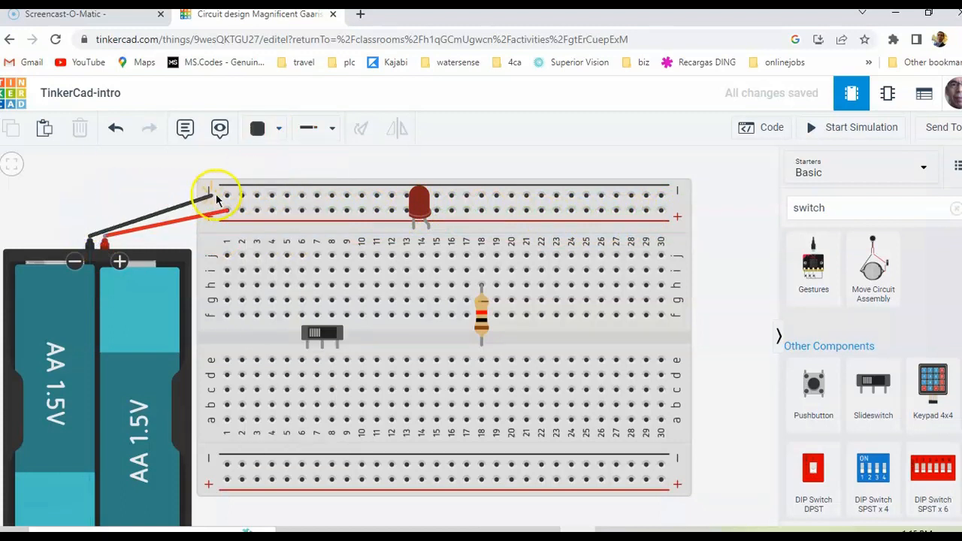
{"action": "left_click", "coordinate": [512, 155]}
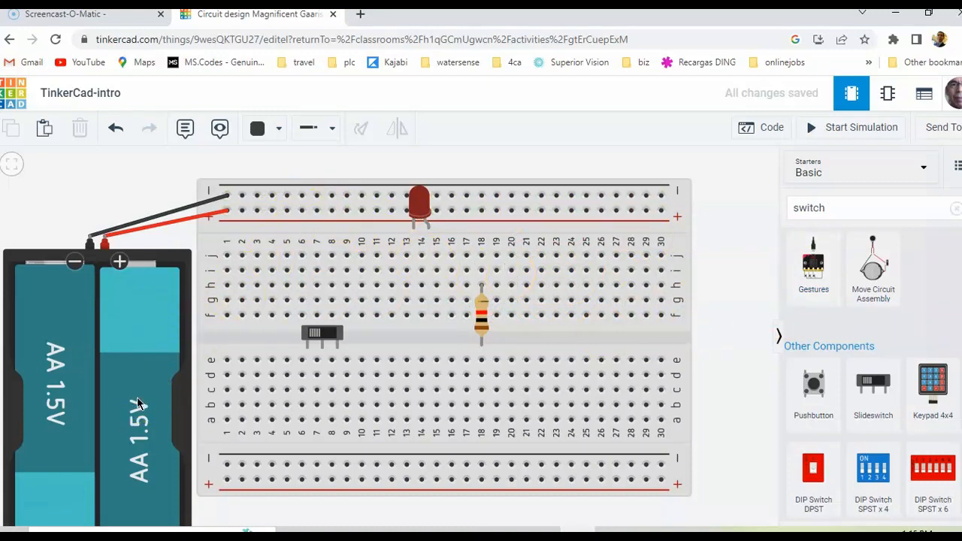
Search the component library for "mul" to find a multimeter, after trying "dmm"
{"action": "left_click", "coordinate": [848, 213]}
{"action": "left_click", "coordinate": [762, 216]}
{"action": "double_click", "coordinate": [859, 205]}
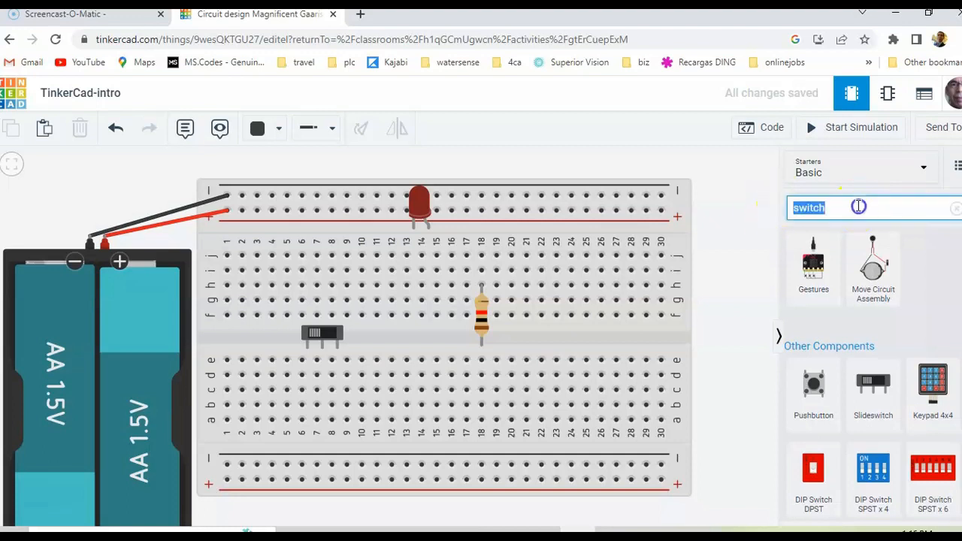
{"action": "type", "text": "dmm"}
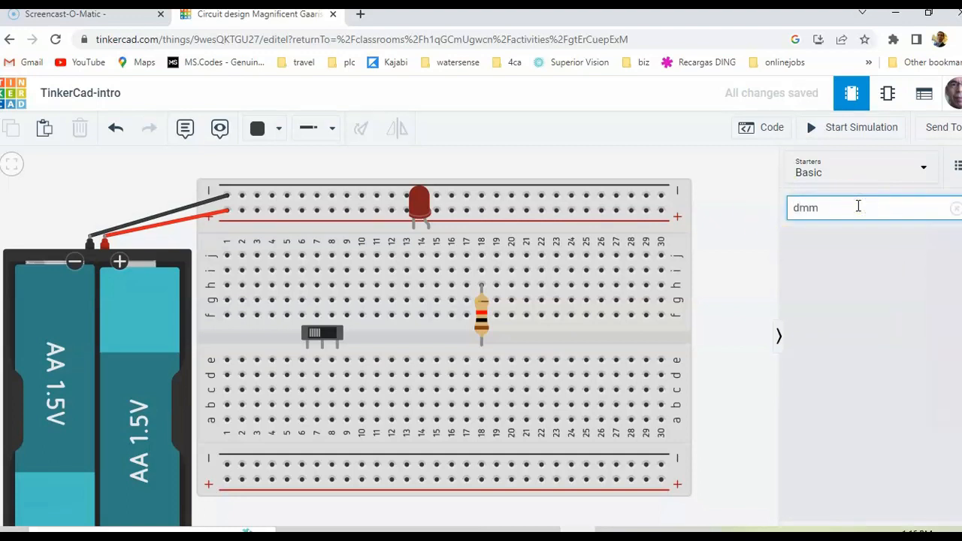
{"action": "key", "text": "BackSpace"}
{"action": "key", "text": "BackSpace"}
{"action": "type", "text": "mul"}
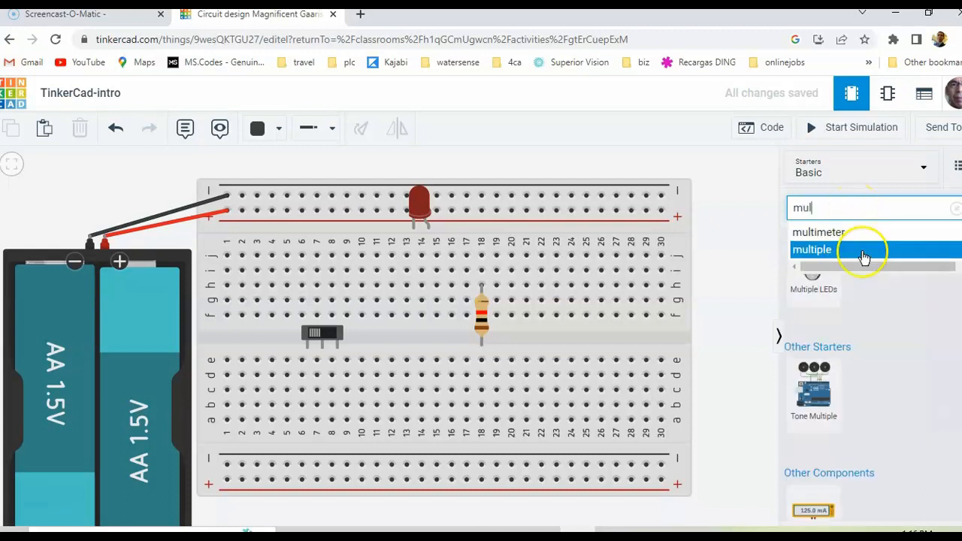
Place a Multimeter above the breadboard near its column 30 end and fit the whole circuit in view
{"action": "left_click_drag", "start_coordinate": [813, 508], "coordinate": [628, 188]}
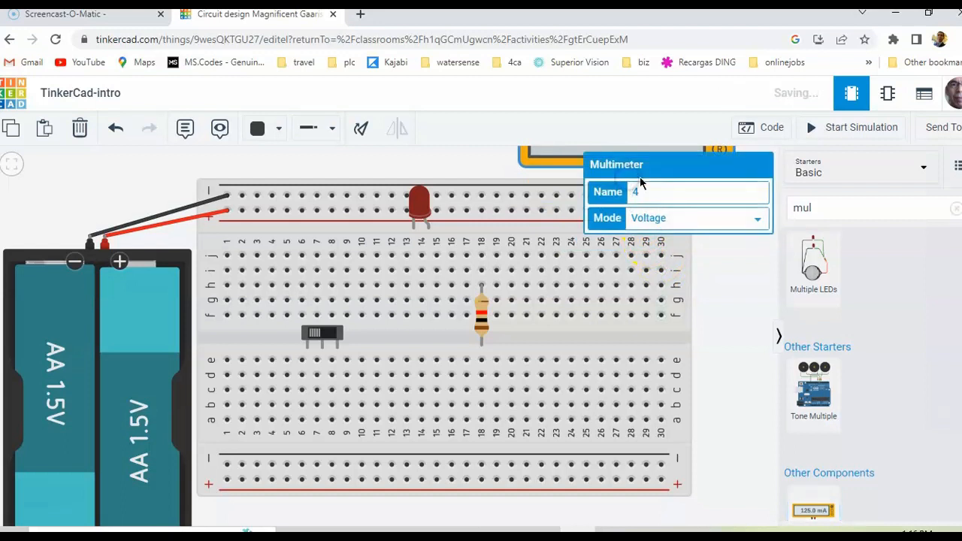
{"action": "left_click", "coordinate": [15, 169]}
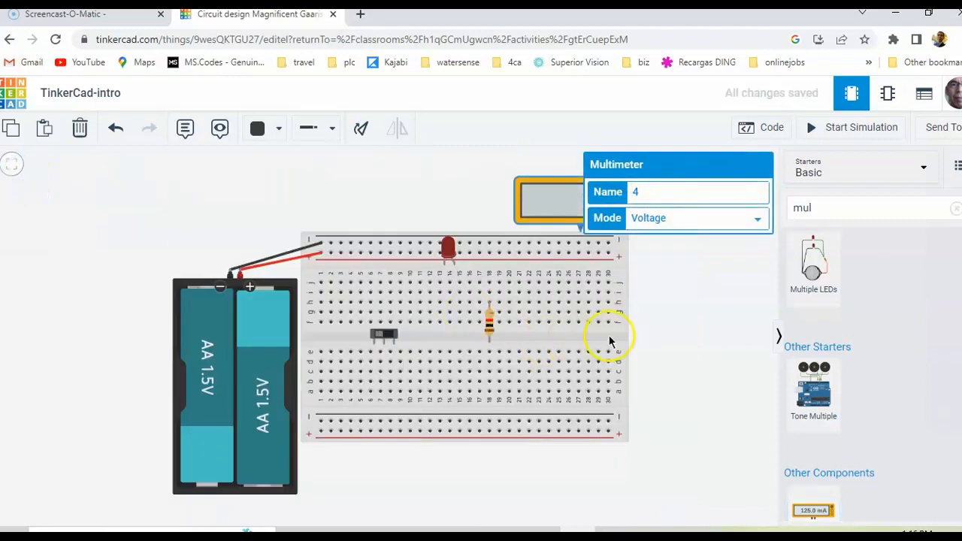
{"action": "left_click", "coordinate": [668, 302]}
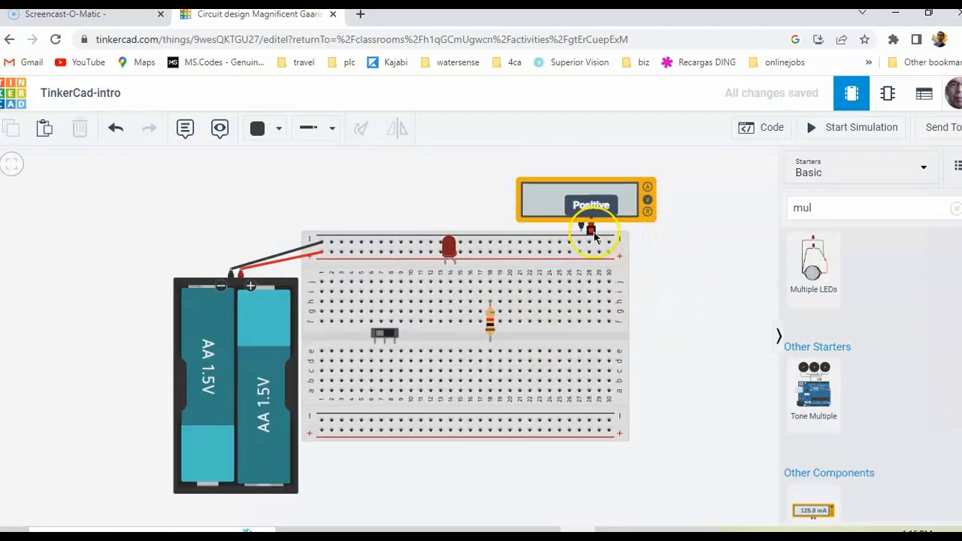
Wire the multimeter's positive lead to the upper positive rail at column 30 and its negative lead to the negative rail at column 27
{"action": "left_click_drag", "start_coordinate": [593, 235], "coordinate": [614, 256]}
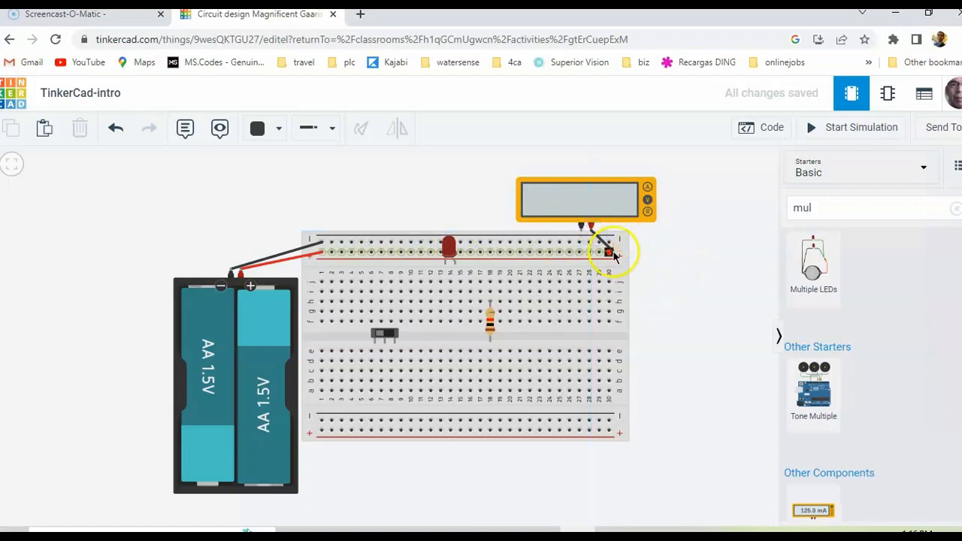
{"action": "left_click", "coordinate": [583, 227]}
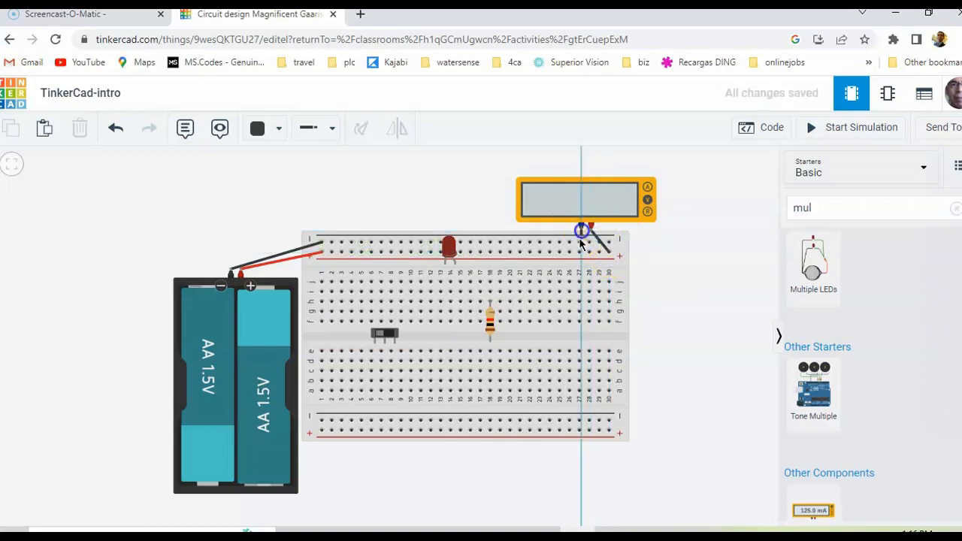
{"action": "left_click", "coordinate": [579, 242]}
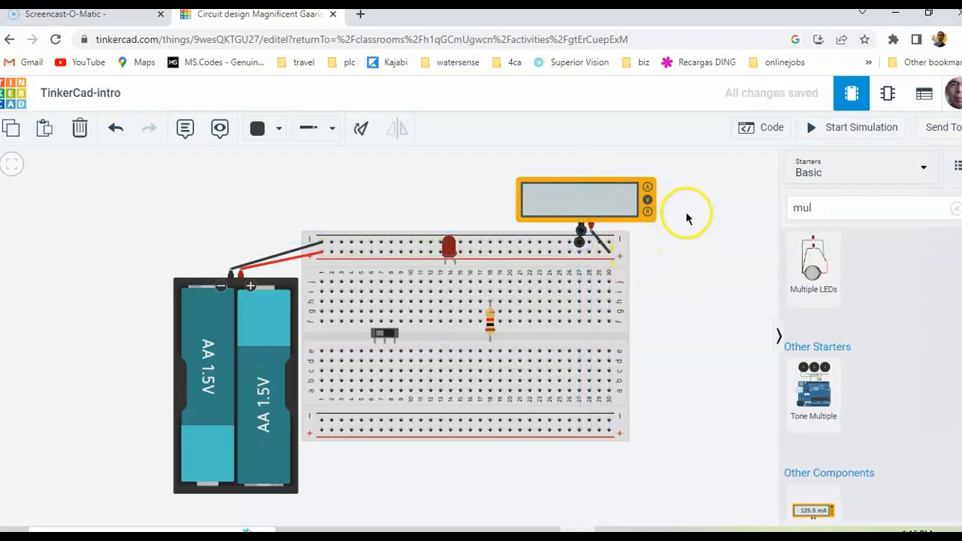
Check the multimeter's mode, then run the simulation to measure the upper rails' voltage and stop it
{"action": "left_click", "coordinate": [638, 218]}
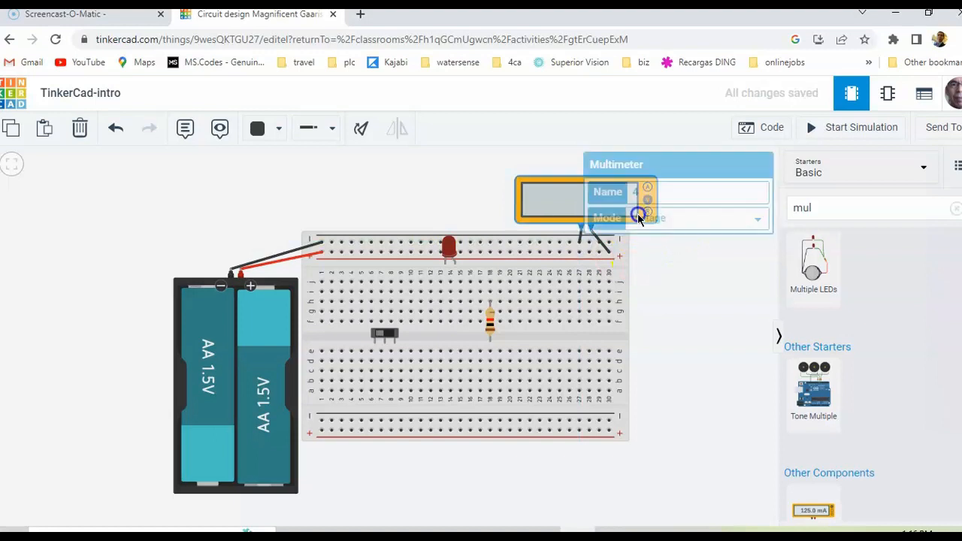
{"action": "left_click", "coordinate": [723, 241]}
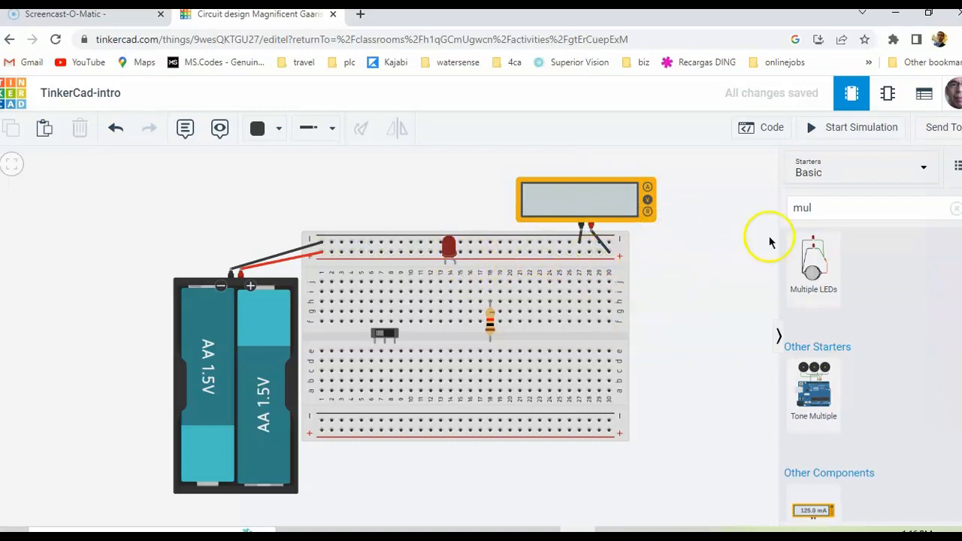
{"action": "left_click", "coordinate": [851, 131]}
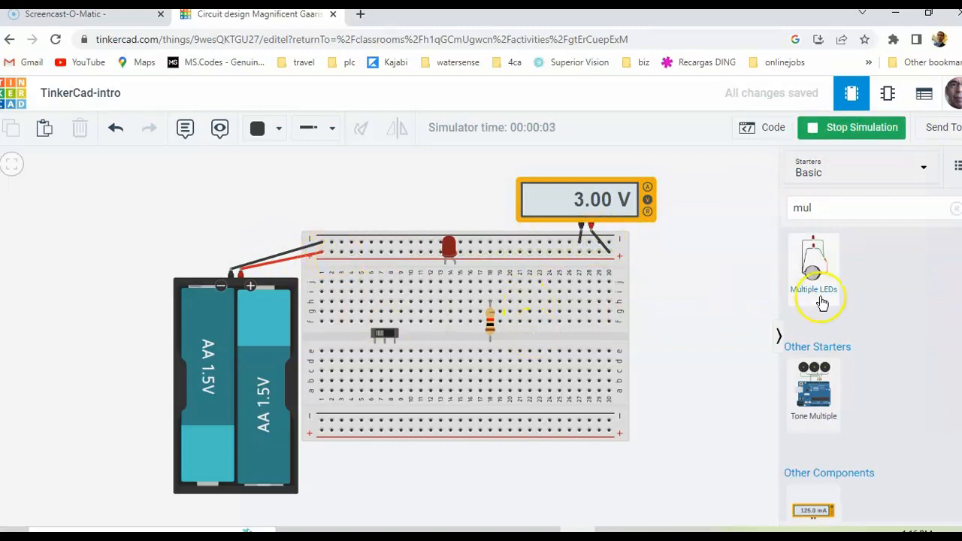
{"action": "left_click", "coordinate": [852, 129]}
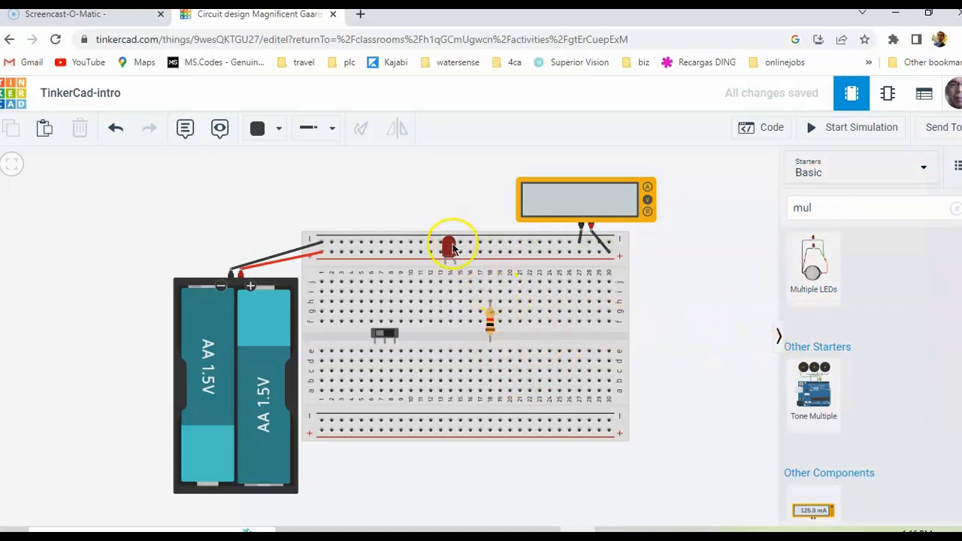
Move the slideswitch off the breadboard into the empty space above columns 4 to 7
{"action": "left_click_drag", "start_coordinate": [388, 333], "coordinate": [372, 187]}
{"action": "left_click", "coordinate": [735, 354]}
{"action": "left_click", "coordinate": [683, 339]}
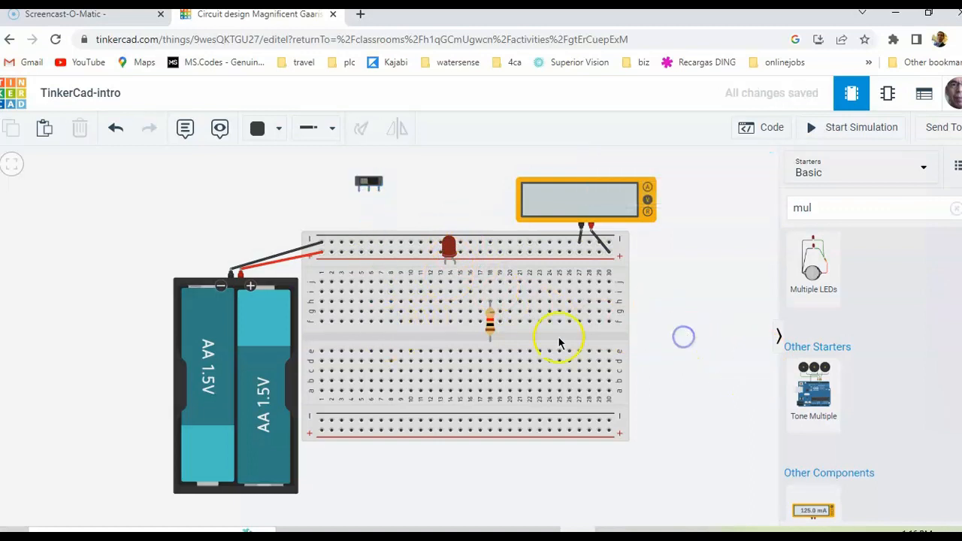
Rotate the LED 180° so its legs point up and place them in row f at columns 14 and 15
{"action": "left_click", "coordinate": [489, 324]}
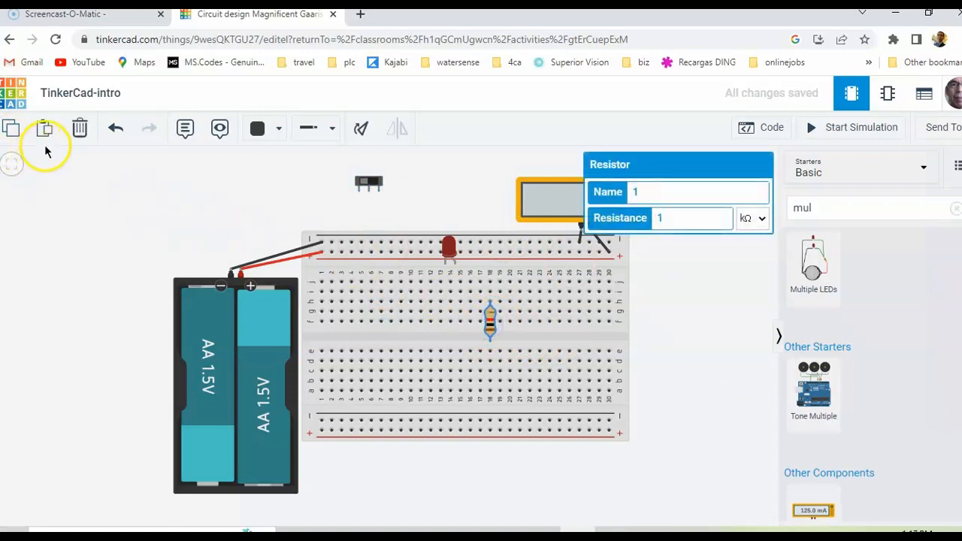
{"action": "left_click", "coordinate": [14, 167]}
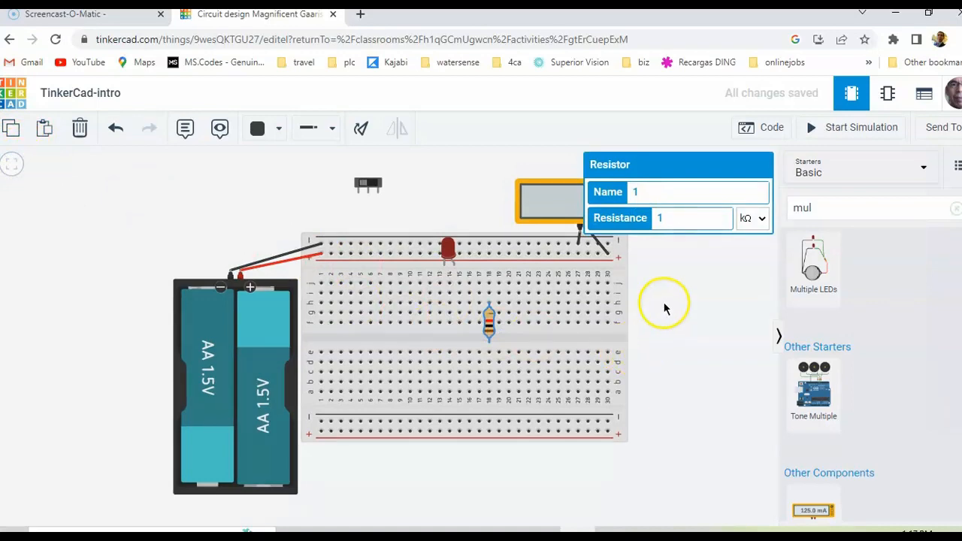
{"action": "left_click", "coordinate": [674, 323]}
{"action": "scroll", "coordinate": [676, 325], "scroll_direction": "up", "scroll_amount": 2}
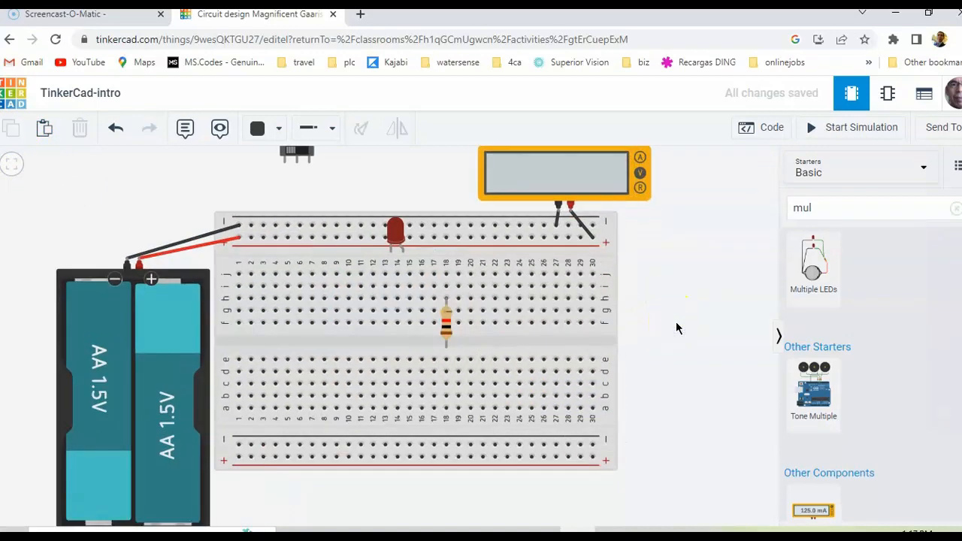
{"action": "left_click", "coordinate": [386, 238]}
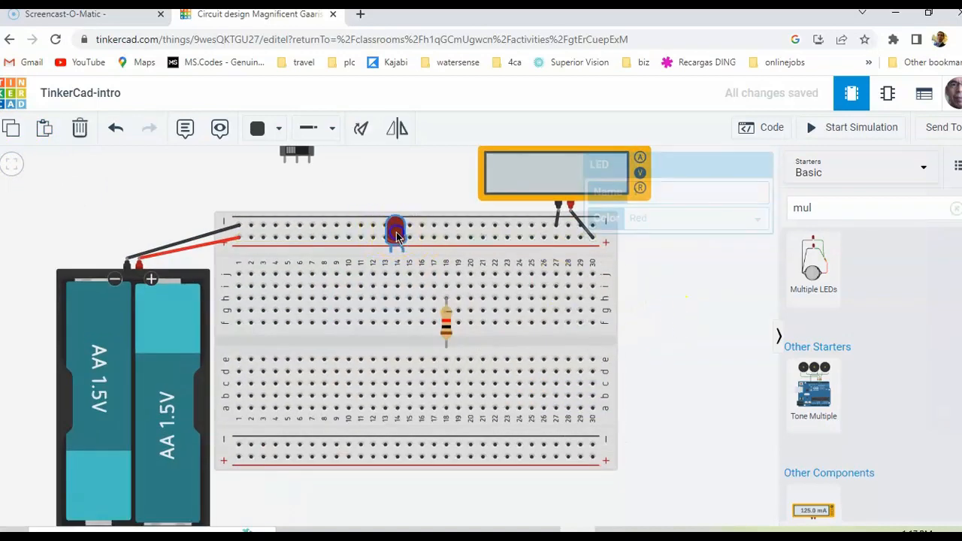
{"action": "left_click", "coordinate": [365, 130]}
{"action": "left_click", "coordinate": [365, 129]}
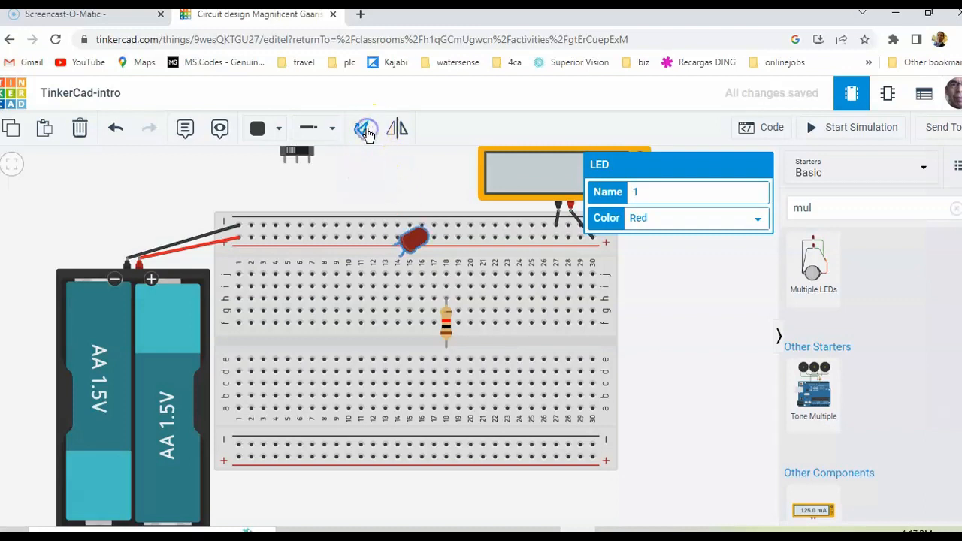
{"action": "left_click", "coordinate": [365, 129]}
{"action": "left_click", "coordinate": [365, 129]}
{"action": "left_click", "coordinate": [365, 129]}
{"action": "left_click", "coordinate": [365, 130]}
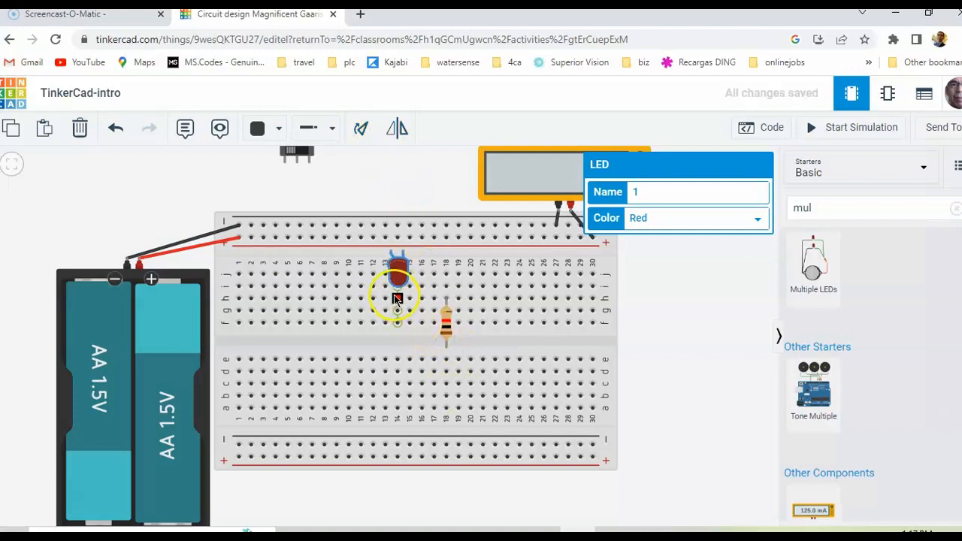
{"action": "left_click_drag", "start_coordinate": [396, 278], "coordinate": [400, 342]}
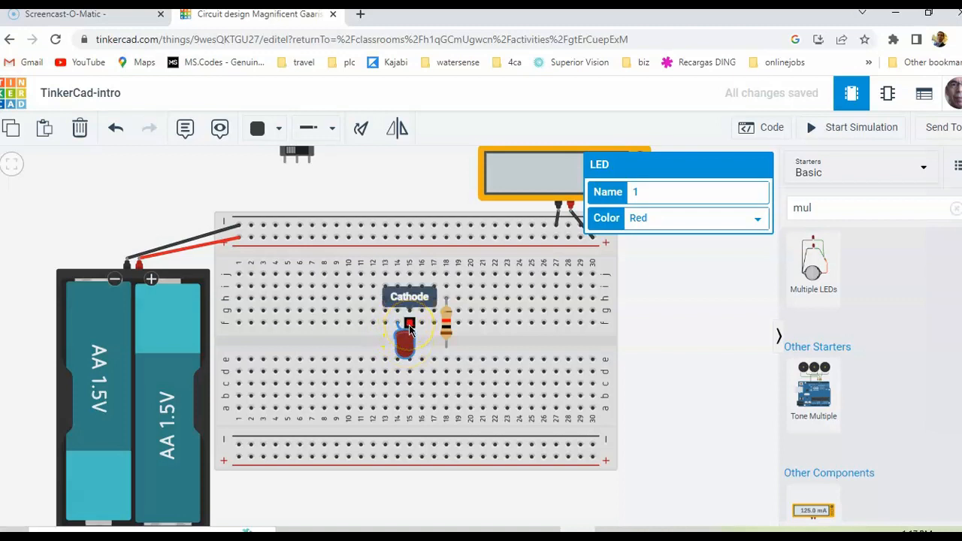
Turn the resistor horizontal and place it in row g spanning columns 6 to 10
{"action": "left_click", "coordinate": [444, 330]}
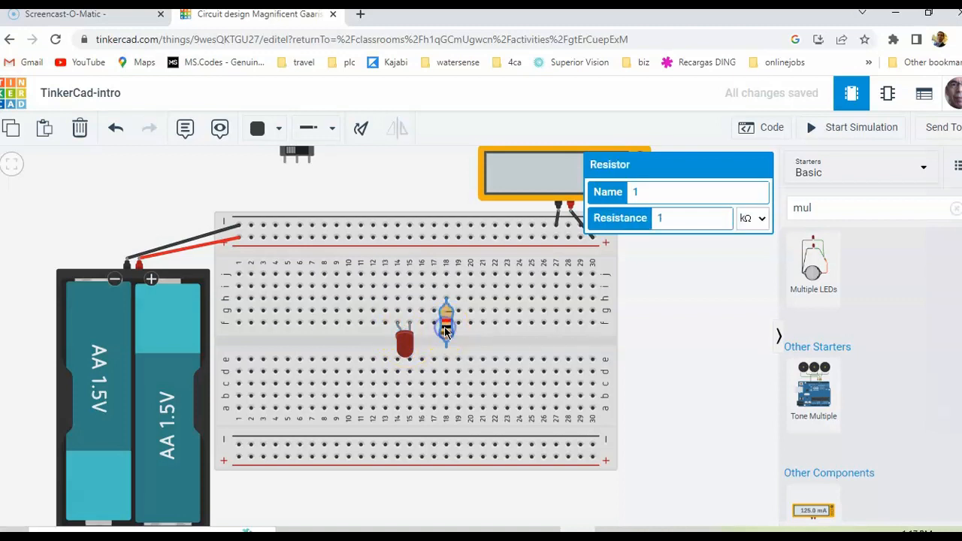
{"action": "left_click", "coordinate": [359, 133]}
{"action": "left_click", "coordinate": [359, 133]}
{"action": "left_click", "coordinate": [359, 133]}
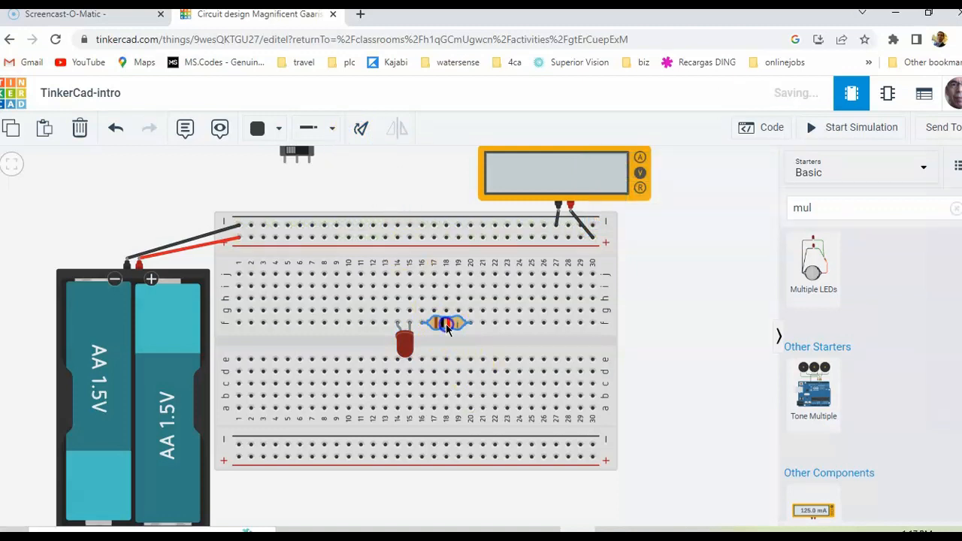
{"action": "left_click_drag", "start_coordinate": [332, 302], "coordinate": [324, 313]}
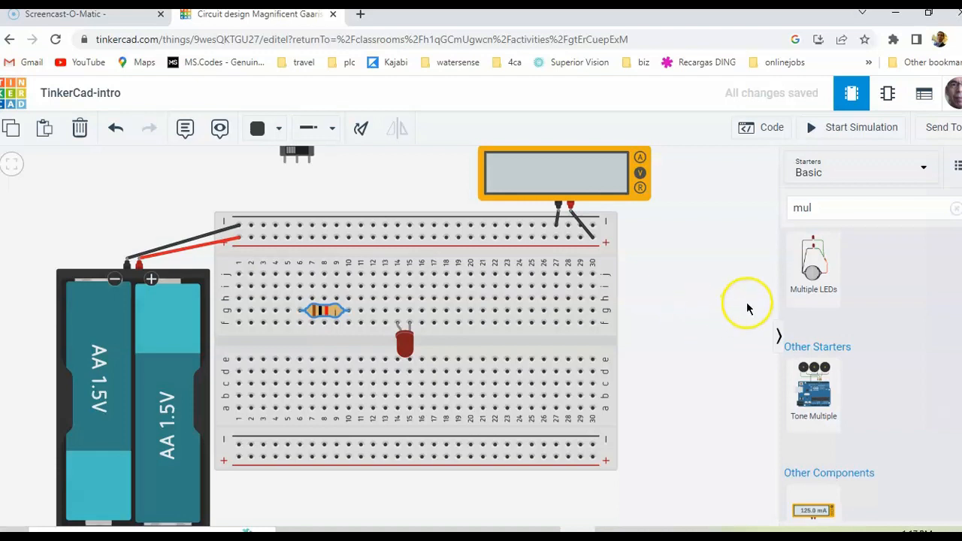
Run a red wire from the upper positive rail at column 6 to row j of column 6
{"action": "left_click", "coordinate": [263, 136]}
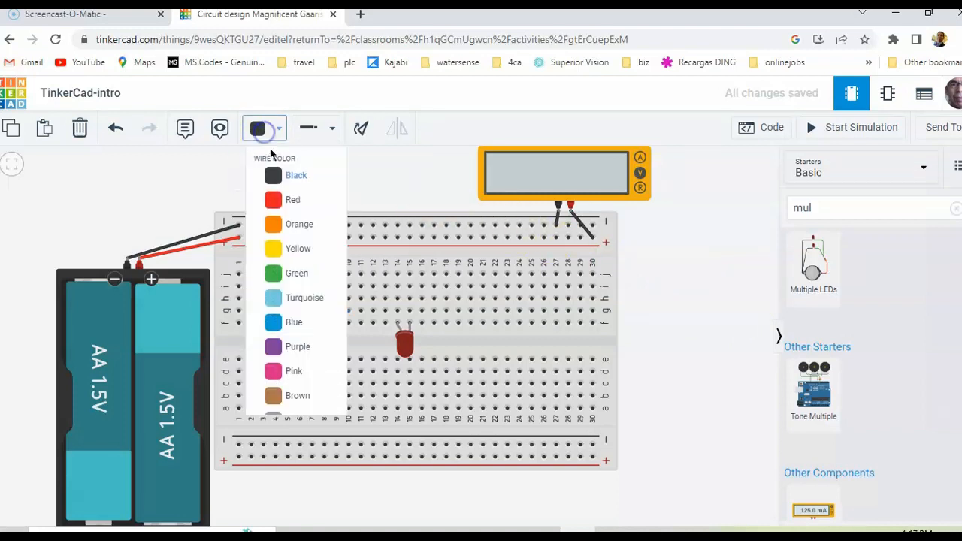
{"action": "left_click", "coordinate": [279, 197]}
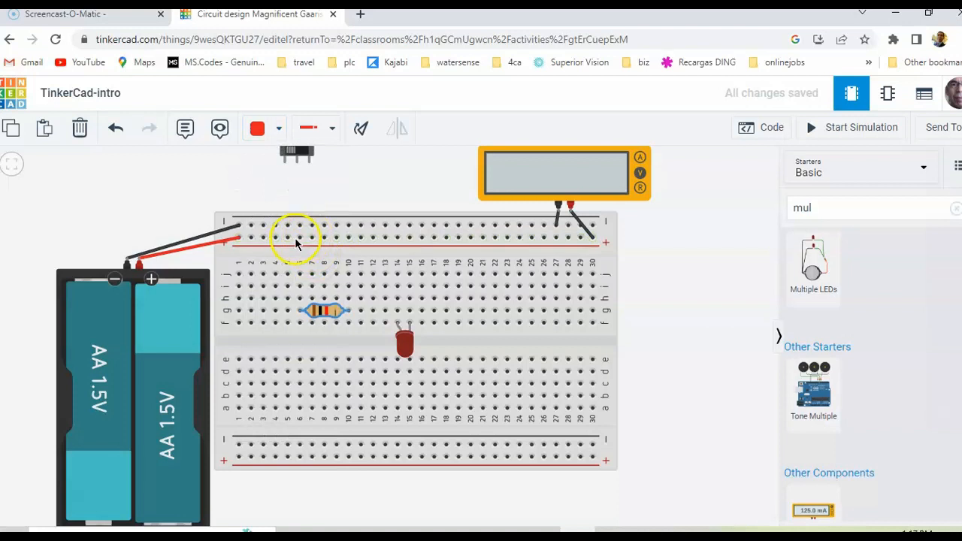
{"action": "left_click", "coordinate": [299, 225]}
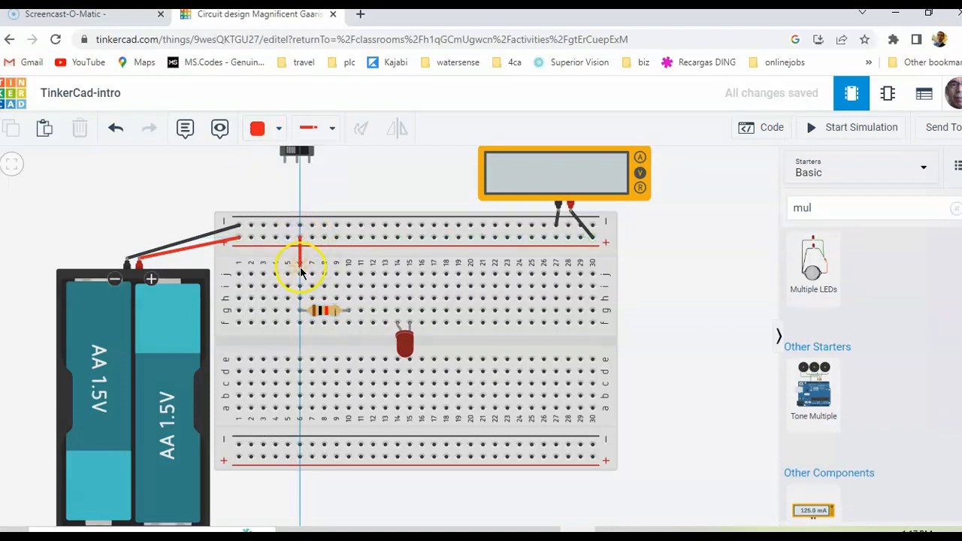
{"action": "left_click", "coordinate": [300, 273]}
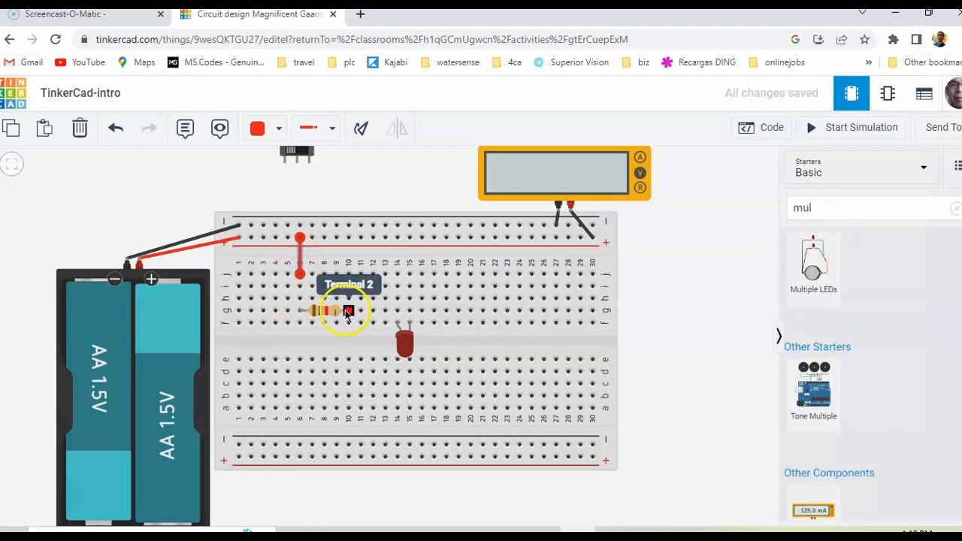
Connect the resistor to the LED's anode with a red wire in row h from column 10 to column 14
{"action": "left_click_drag", "start_coordinate": [347, 315], "coordinate": [350, 299]}
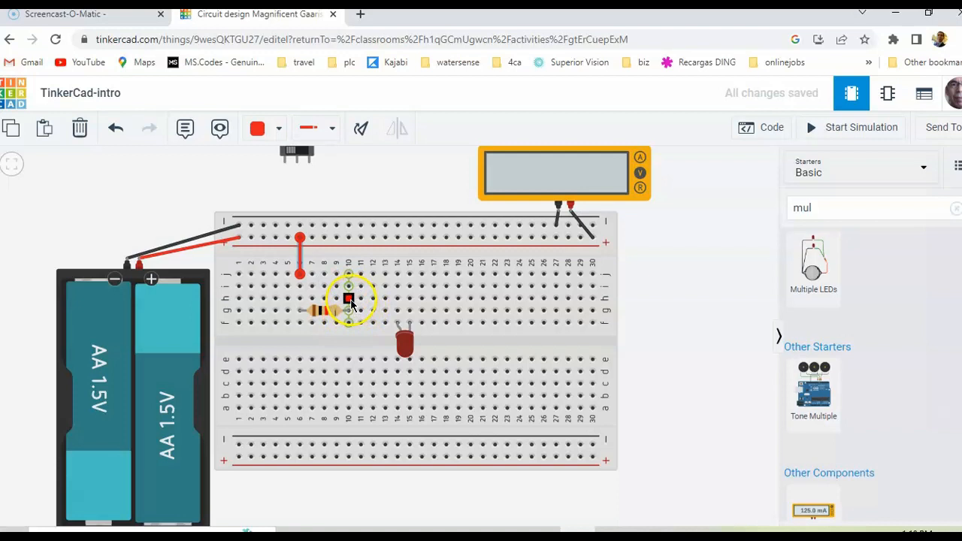
{"action": "left_click", "coordinate": [348, 298]}
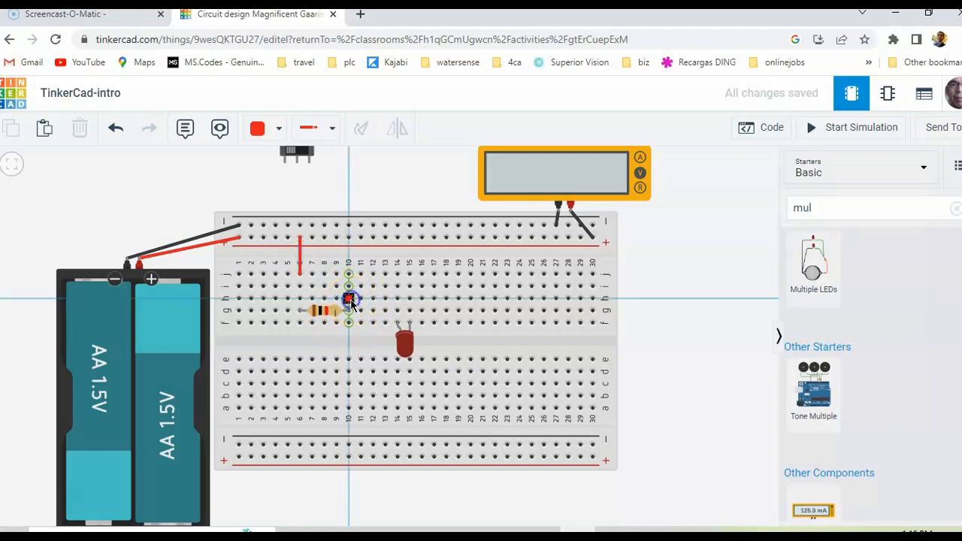
{"action": "left_click", "coordinate": [397, 298]}
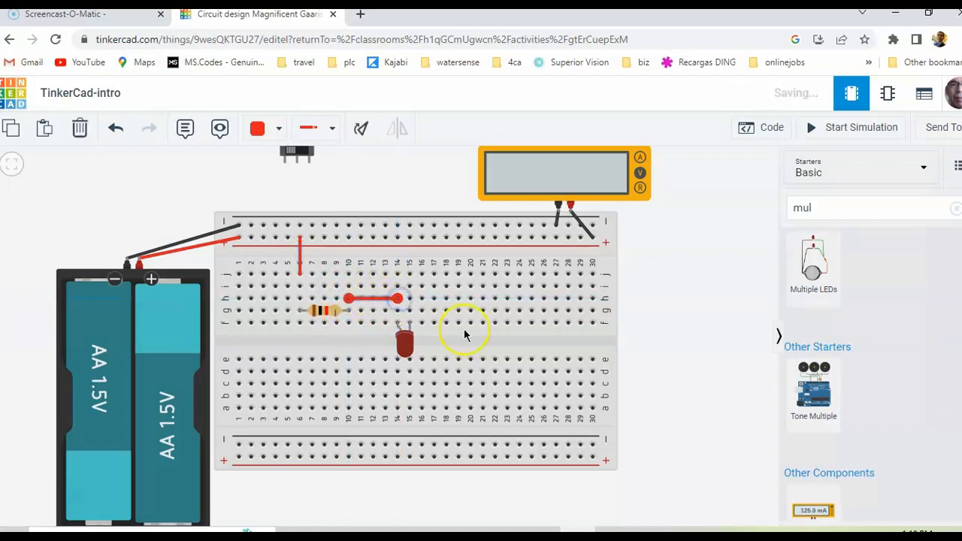
{"action": "left_click", "coordinate": [682, 336]}
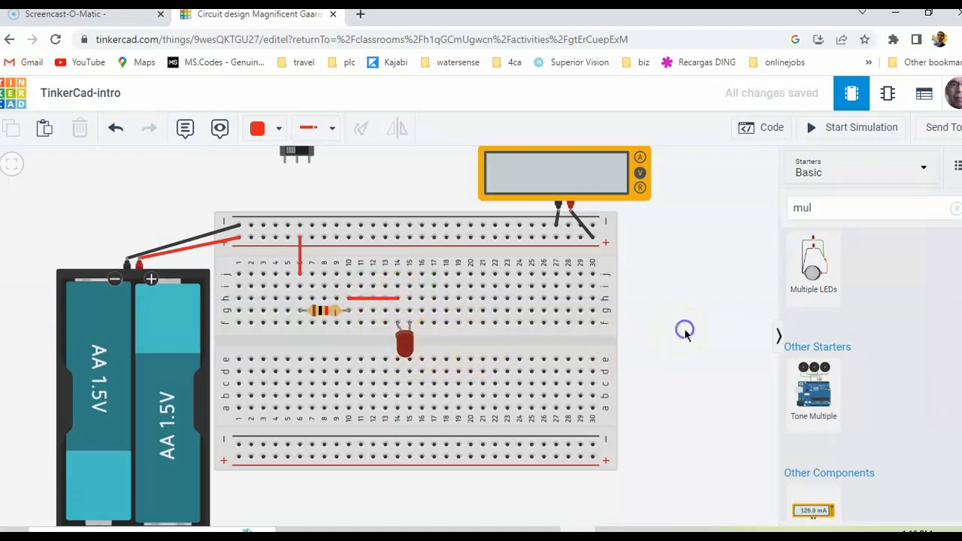
Run a black wire from the upper negative rail at column 15 to row j of the LED cathode's column 15
{"action": "left_click", "coordinate": [258, 128]}
{"action": "left_click", "coordinate": [275, 174]}
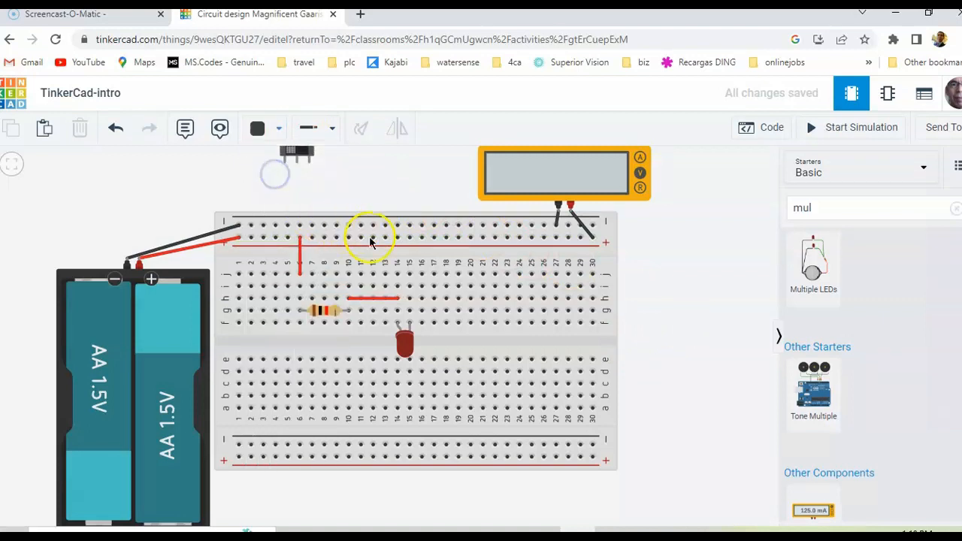
{"action": "left_click", "coordinate": [410, 226]}
{"action": "left_click", "coordinate": [411, 272]}
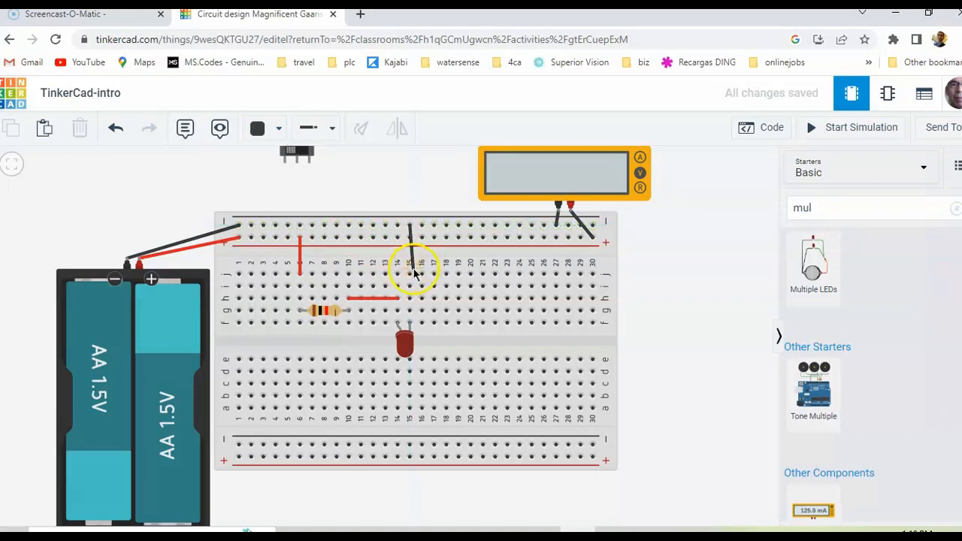
{"action": "left_click", "coordinate": [695, 346]}
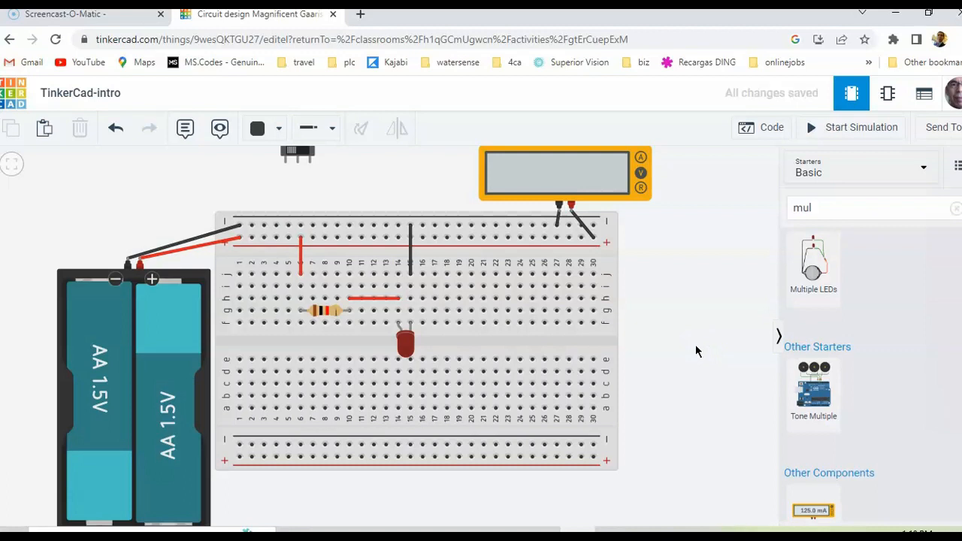
Set the resistor's resistance to 250 Ω and start the simulation to test the LED circuit
{"action": "left_click", "coordinate": [316, 312]}
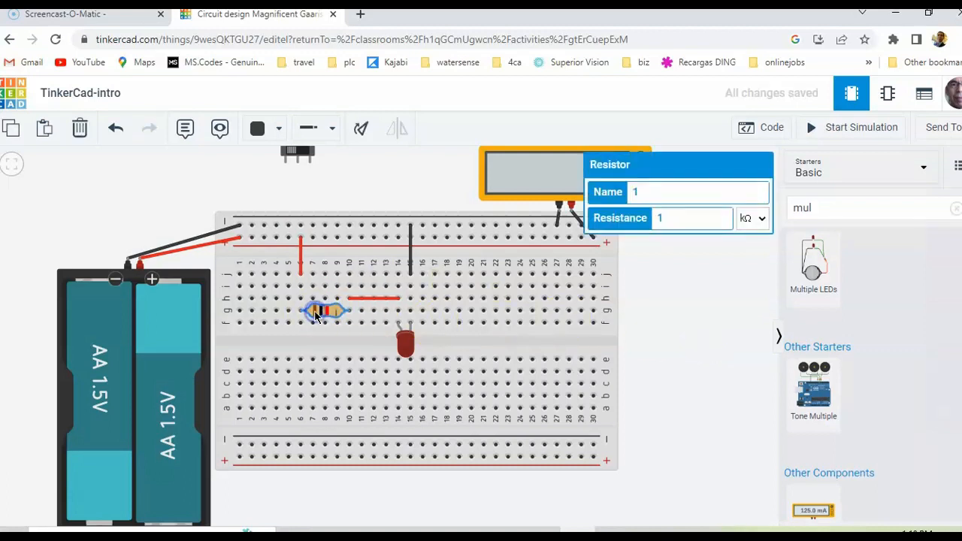
{"action": "left_click", "coordinate": [675, 220]}
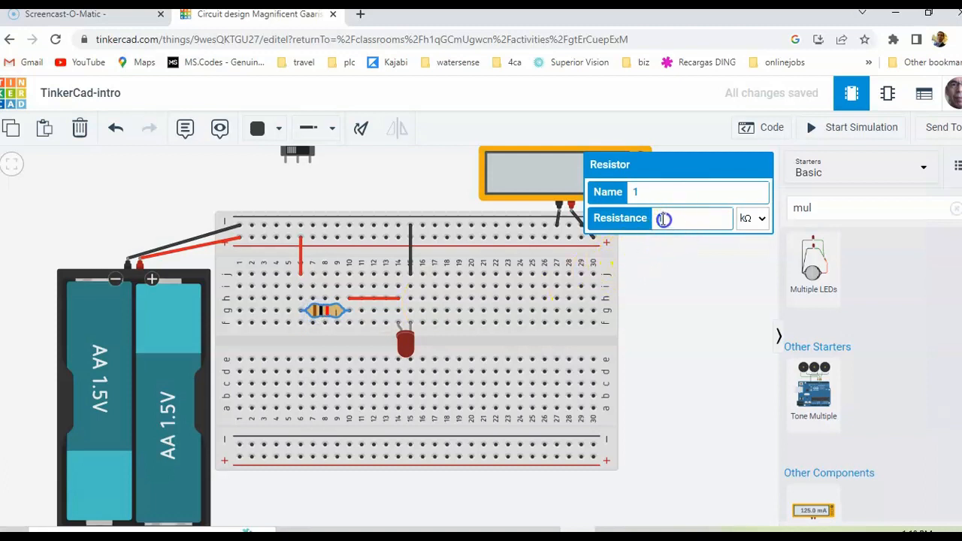
{"action": "left_click_drag", "start_coordinate": [680, 217], "coordinate": [650, 213]}
{"action": "type", "text": "250"}
{"action": "left_click", "coordinate": [754, 218]}
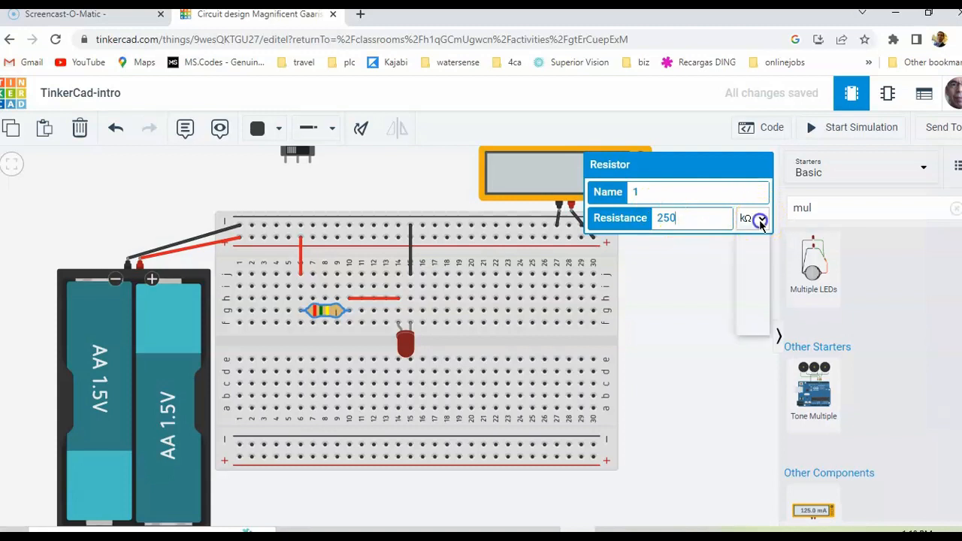
{"action": "left_click", "coordinate": [746, 289]}
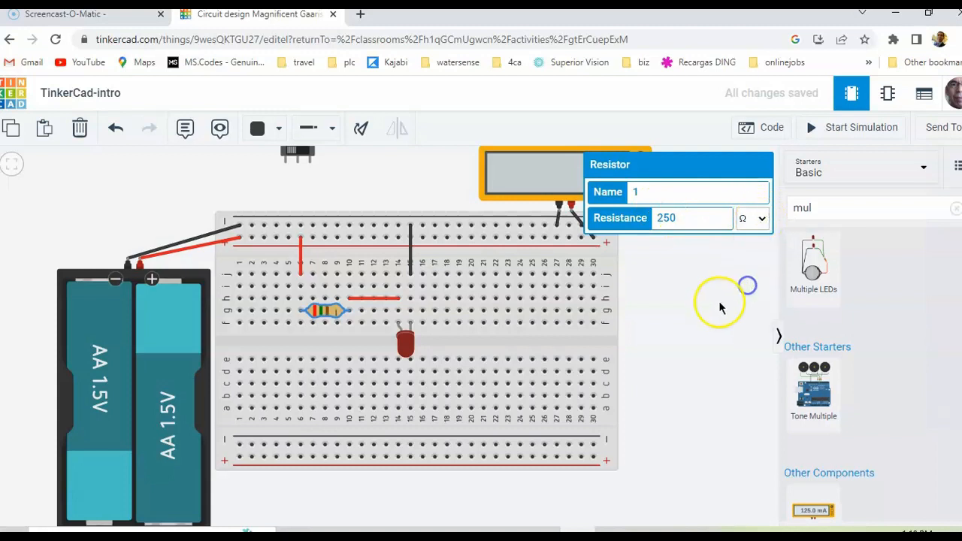
{"action": "left_click", "coordinate": [716, 303]}
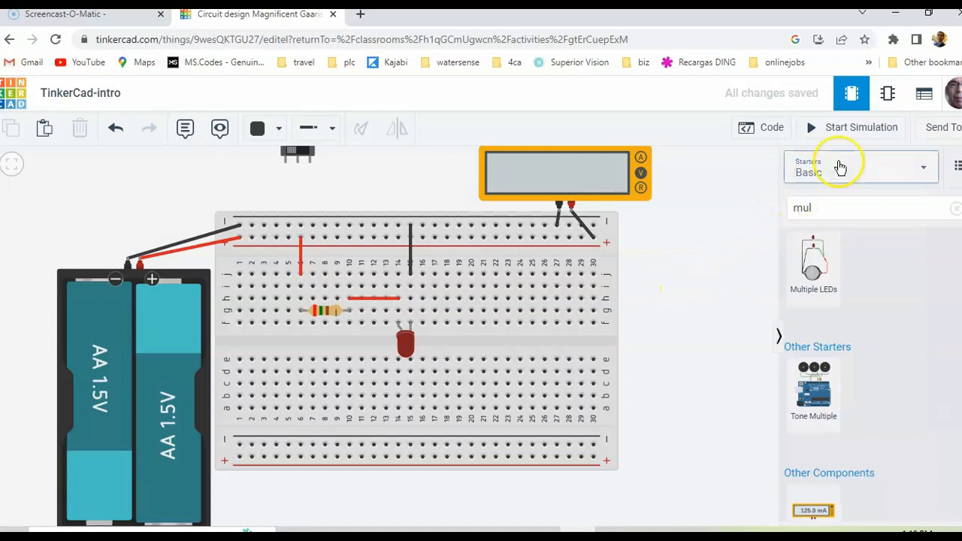
{"action": "left_click", "coordinate": [854, 127]}
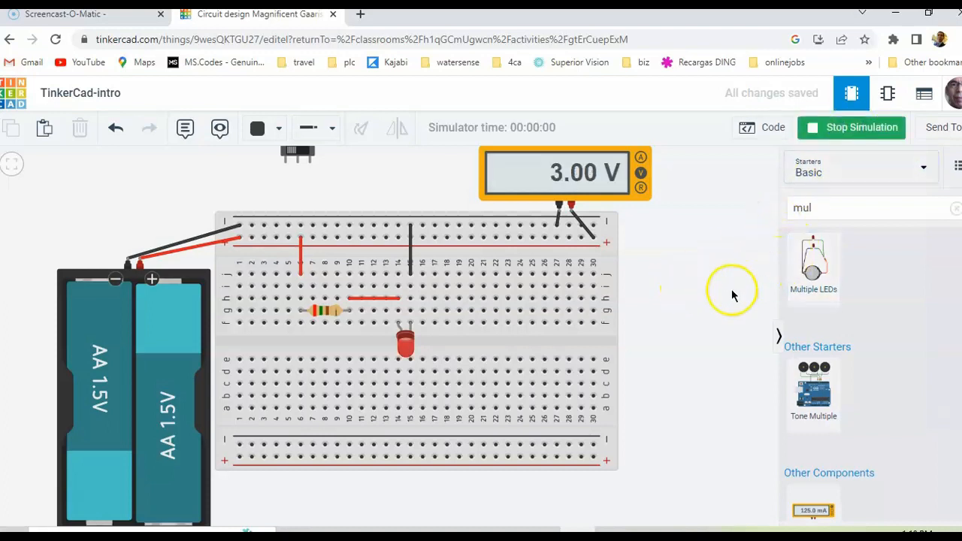